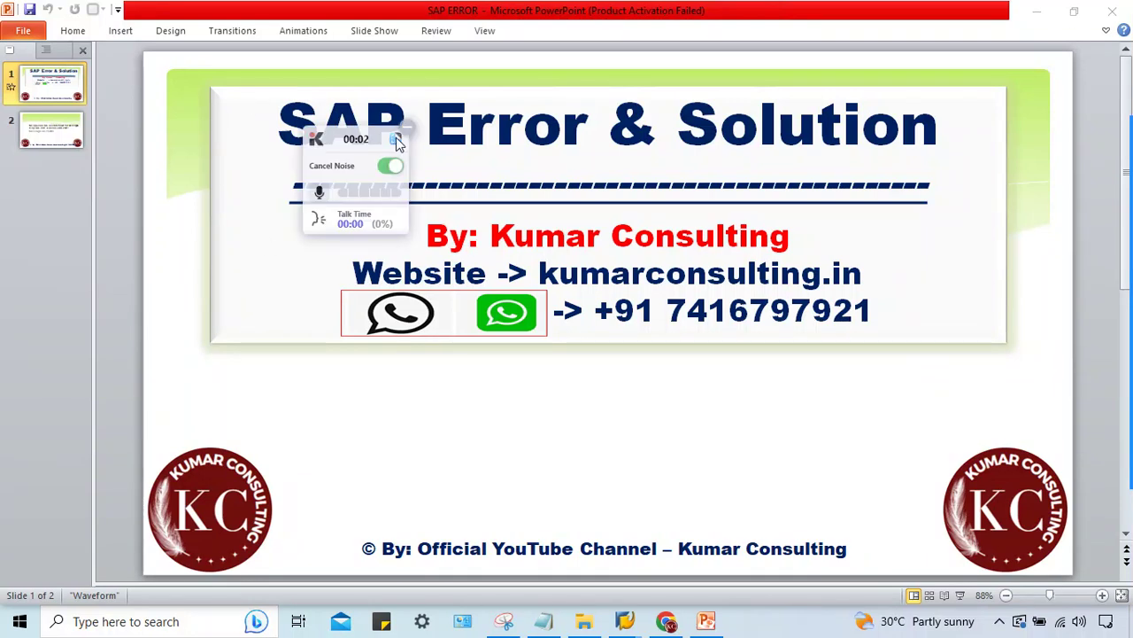
Zoom into the WhatsApp photo of the RE99 invoice to read its vendor and RENT A/C lines.
click(396, 139)
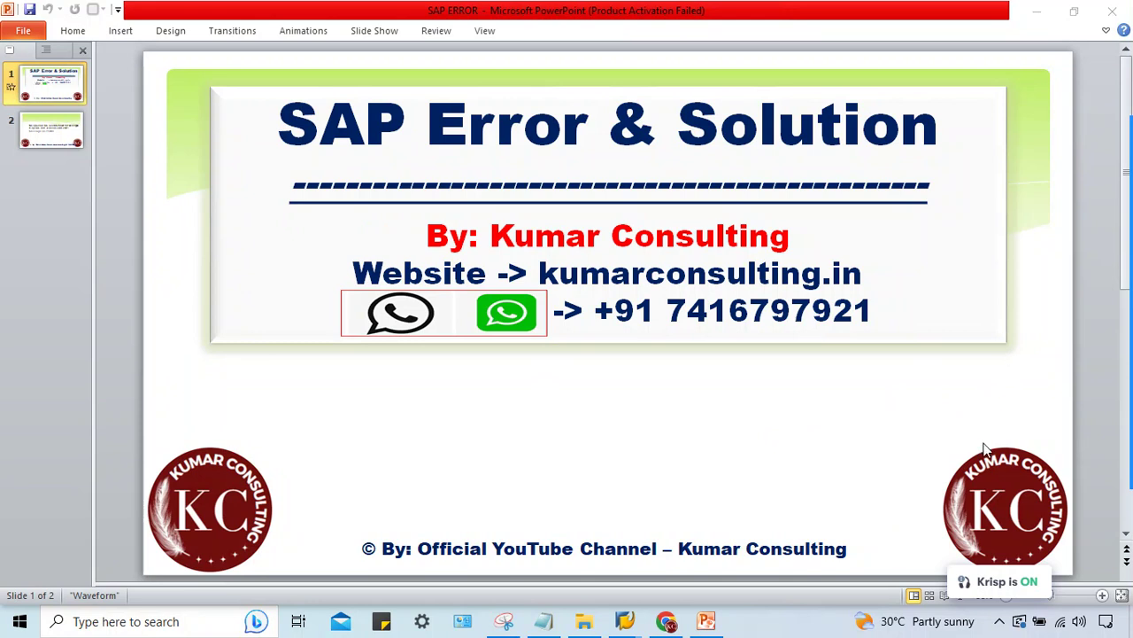
click(1089, 372)
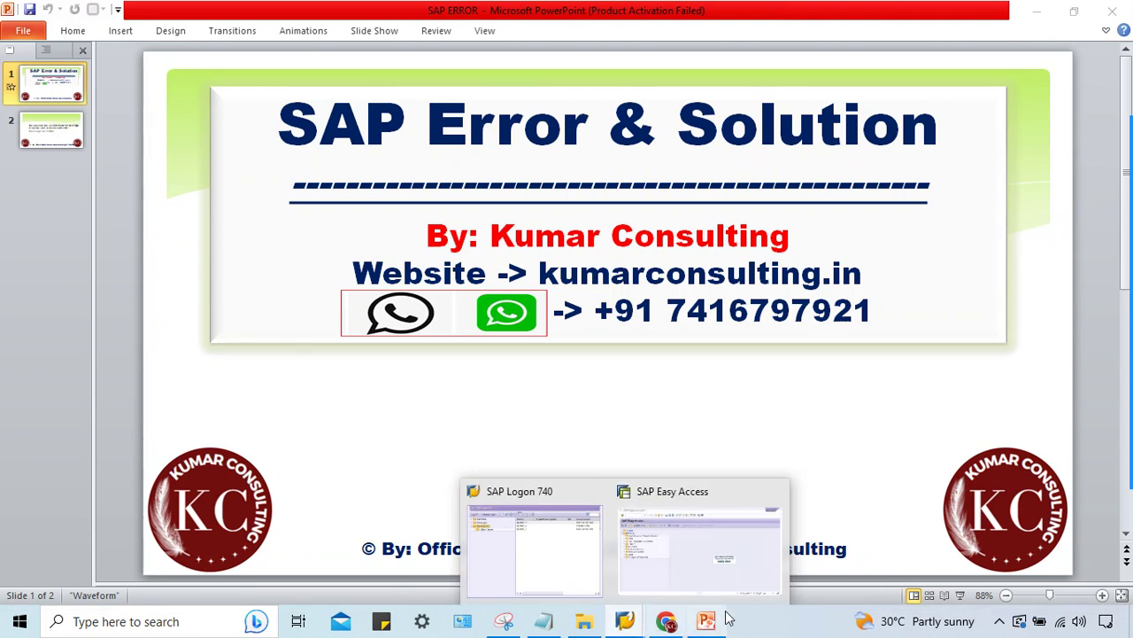
click(666, 621)
click(539, 561)
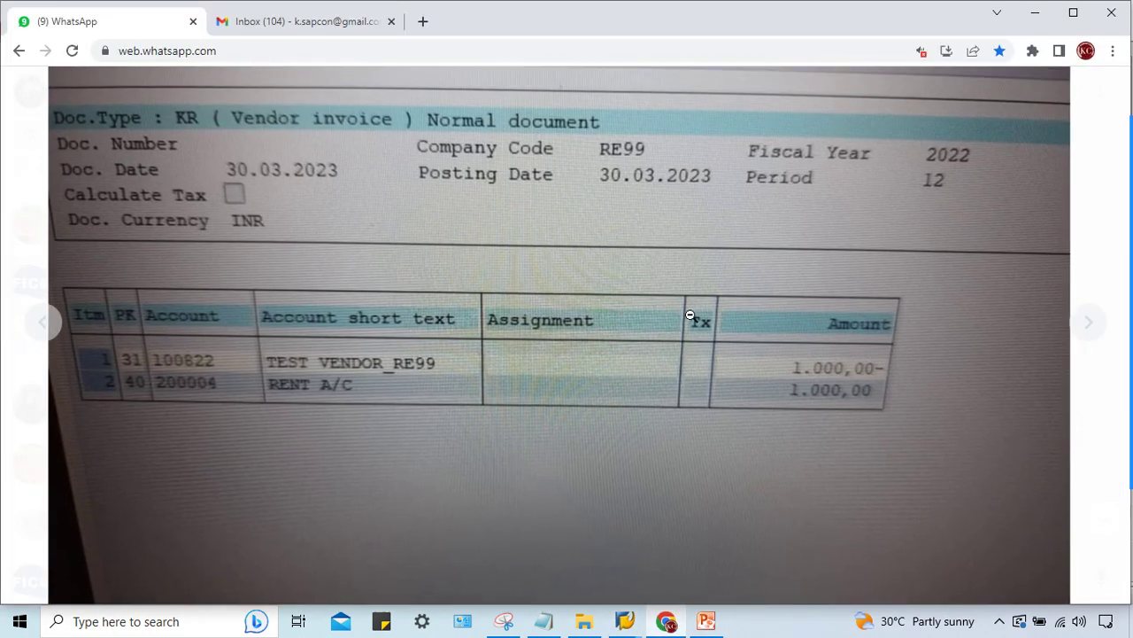
click(485, 282)
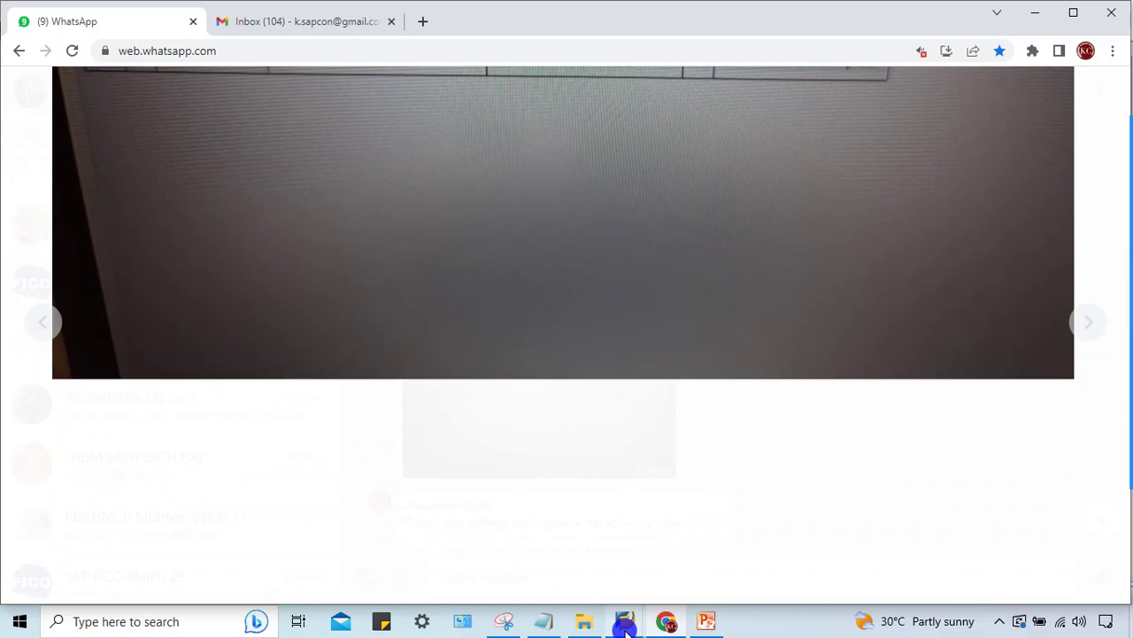
mouse_move(625, 628)
click(706, 561)
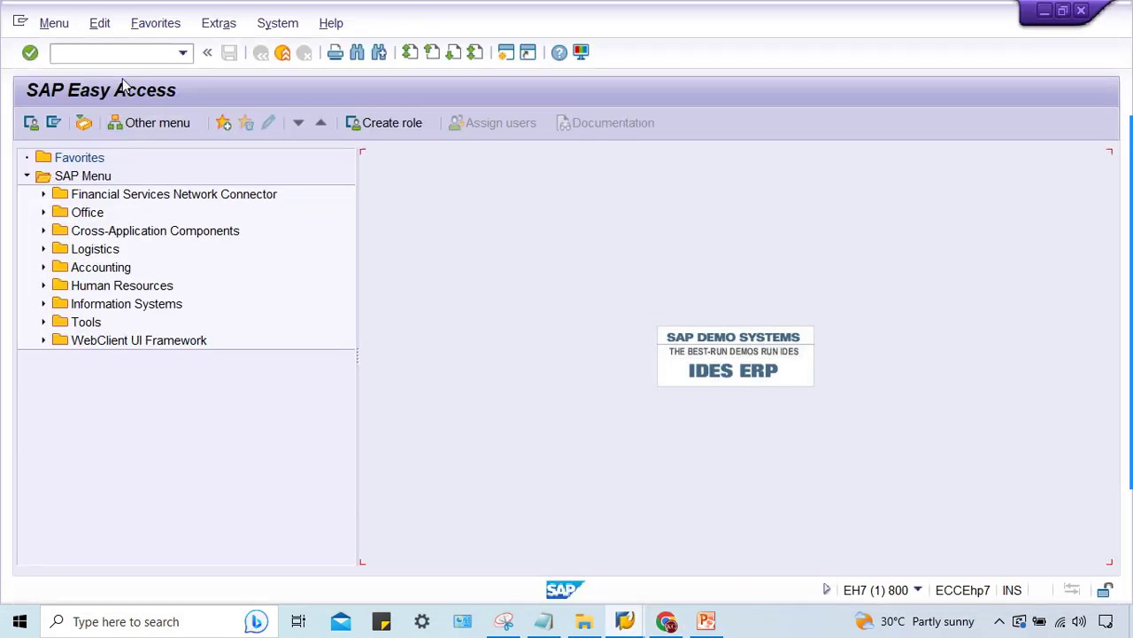
Start transaction FB60 to enter a vendor invoice.
click(120, 51)
text(fb60)
key(Return)
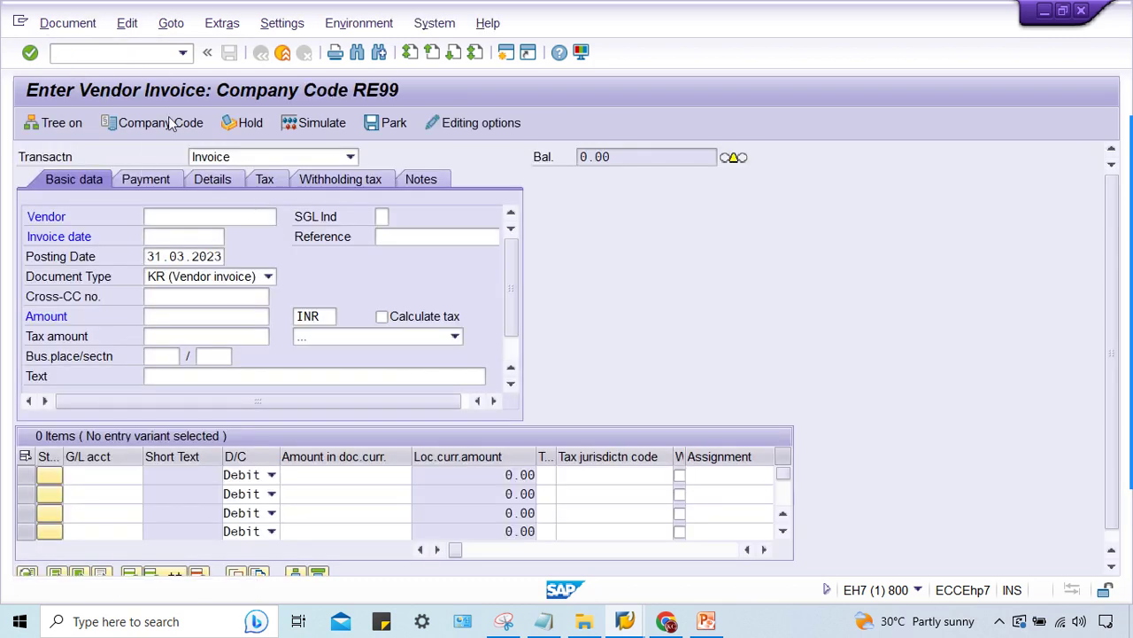
Fill the header with vendor 100822, invoice date 31.03.2023 and amount 1000.
click(187, 216)
key(Down)
key(Return)
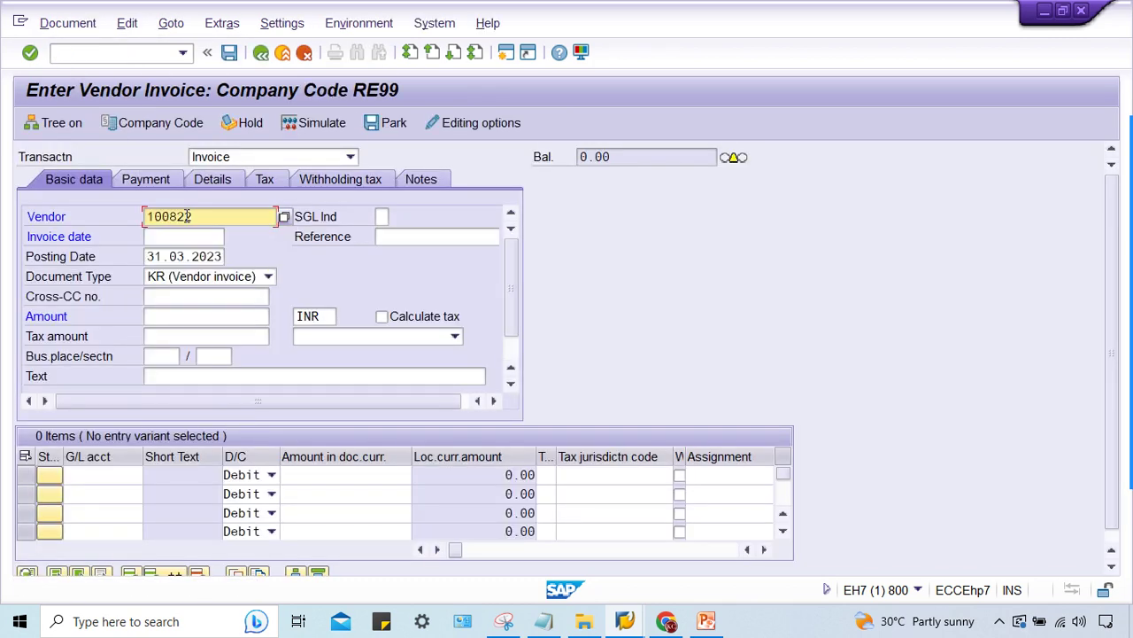
key(Tab)
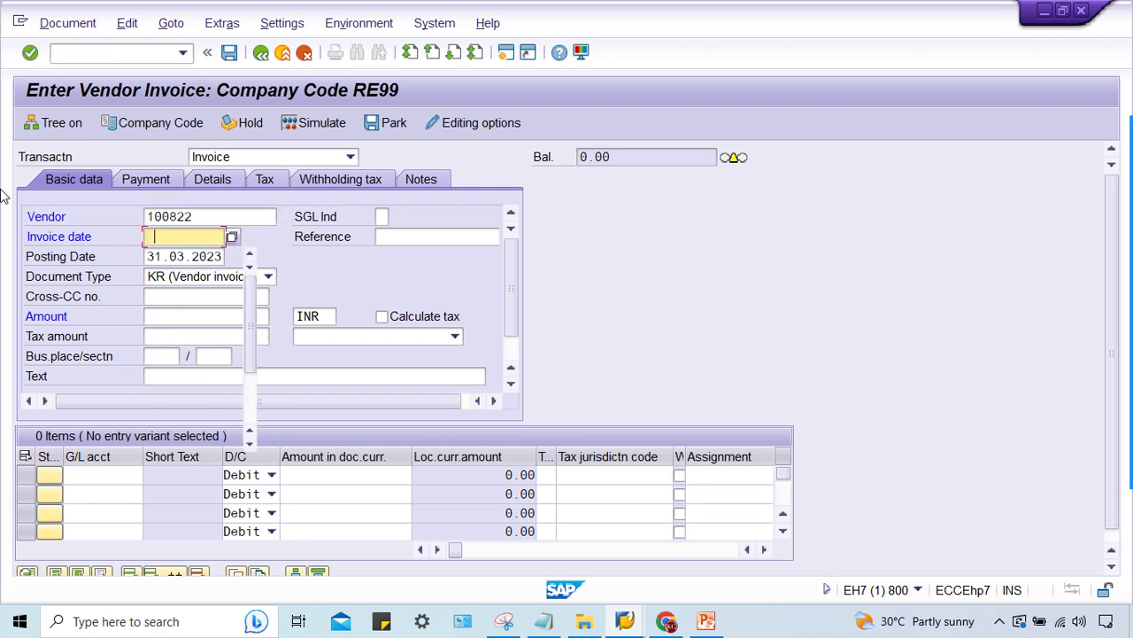
key(Down)
key(Return)
key(Tab)
key(Tab)
key(Tab)
key(Tab)
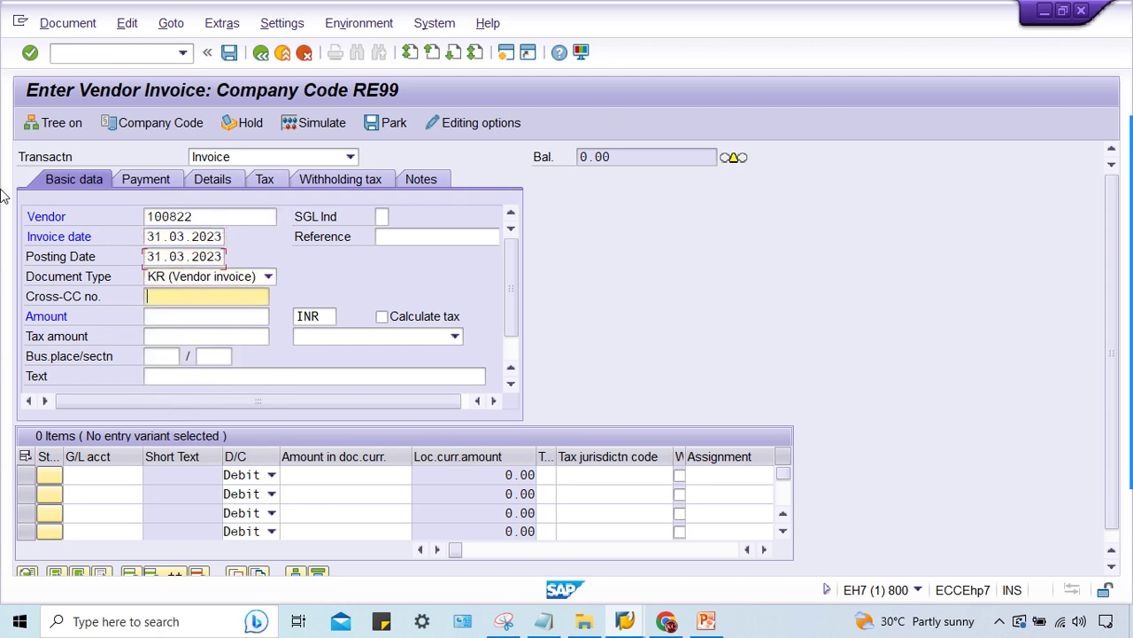
text(1000)
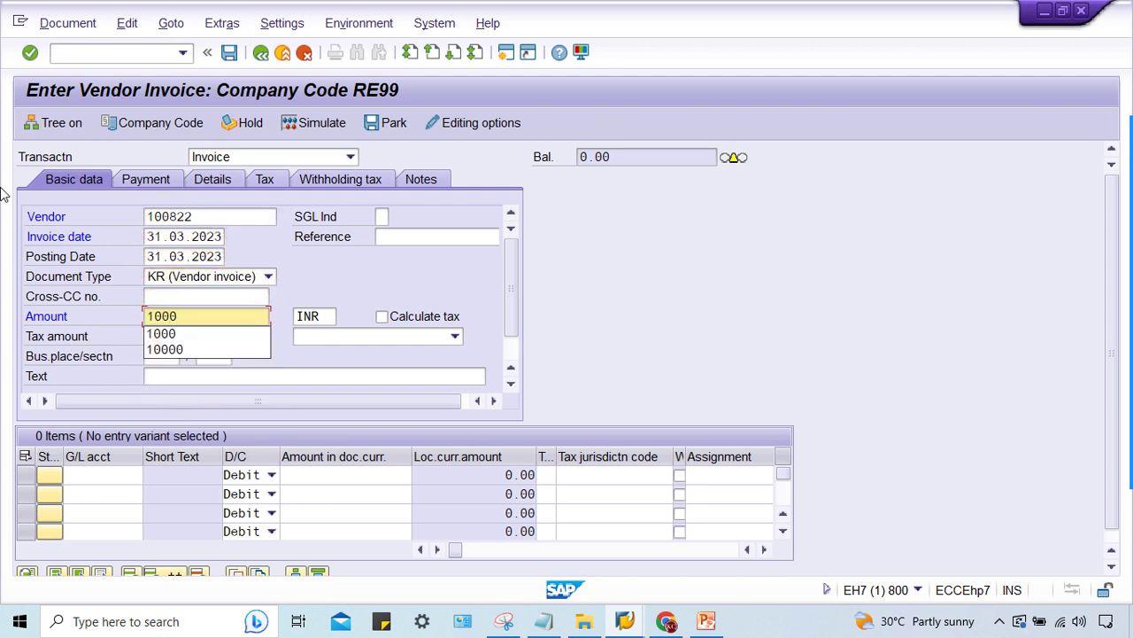
key(Escape)
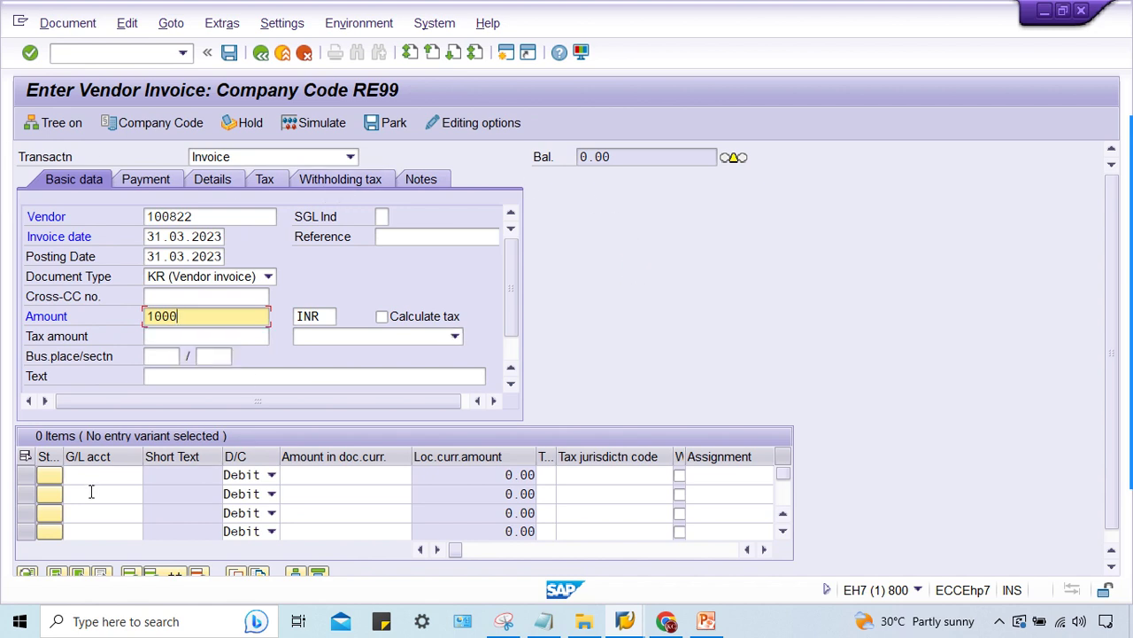
click(99, 475)
Enter the first item as G/L 400004, amount 1000, text 'test', correcting the account from 400001.
text(4)
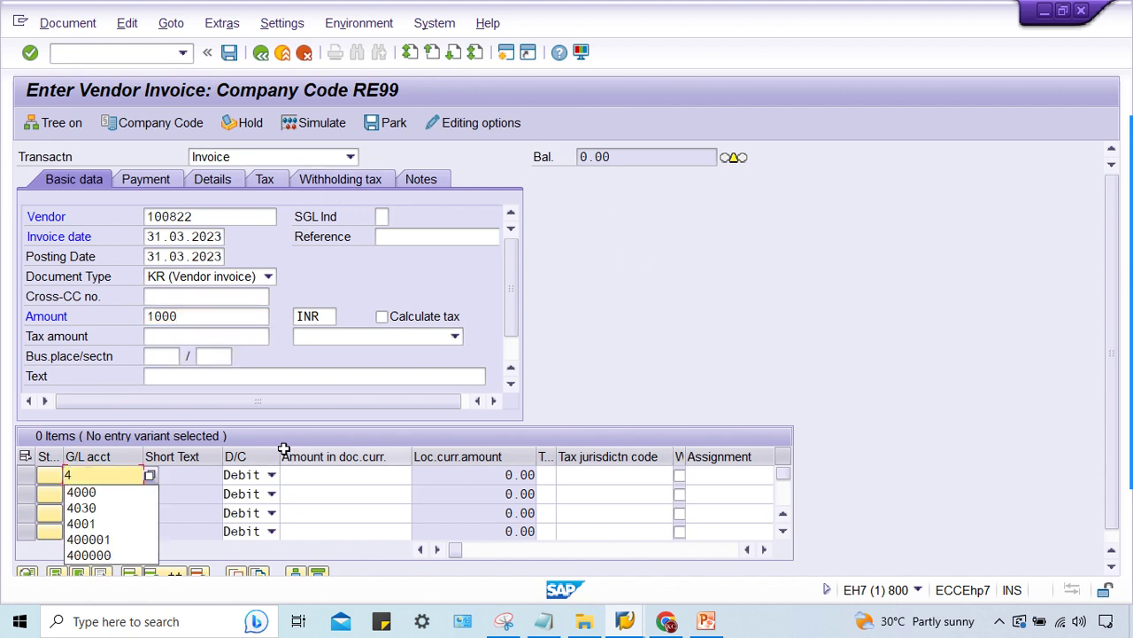
key(Down)
key(Down)
key(Down)
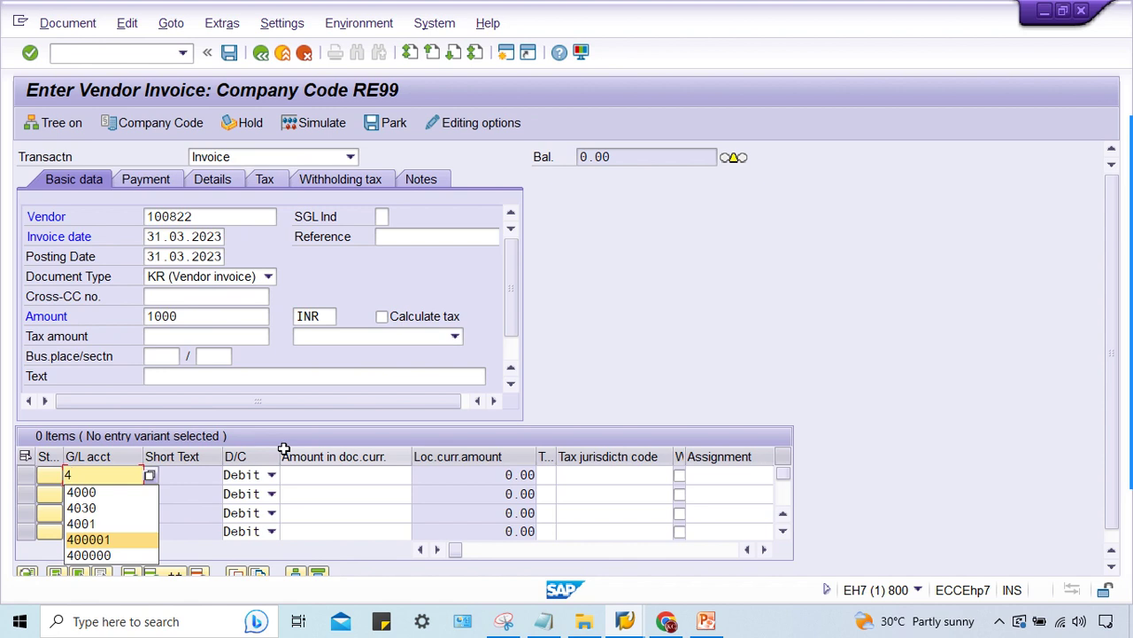
key(Return)
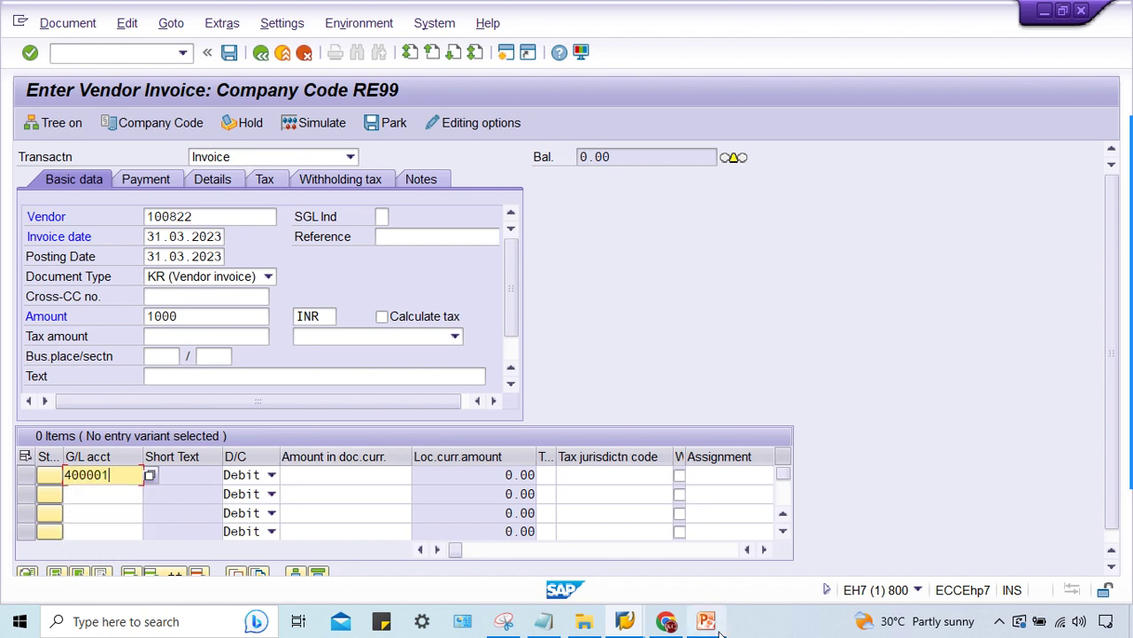
click(668, 623)
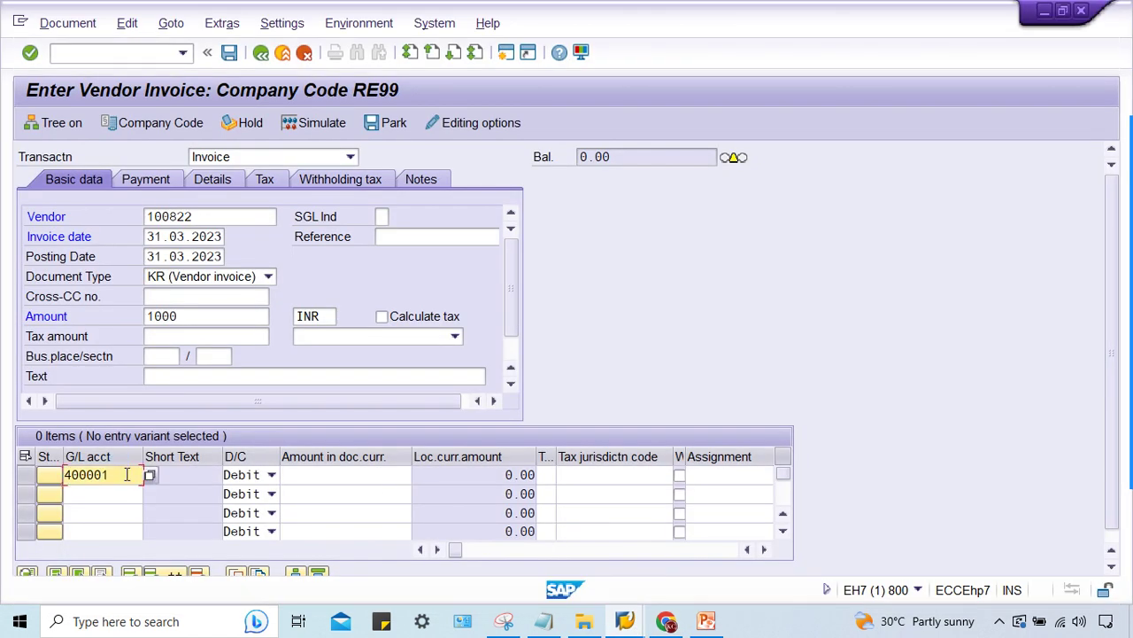
key(BackSpace)
text(4)
key(Tab)
key(Tab)
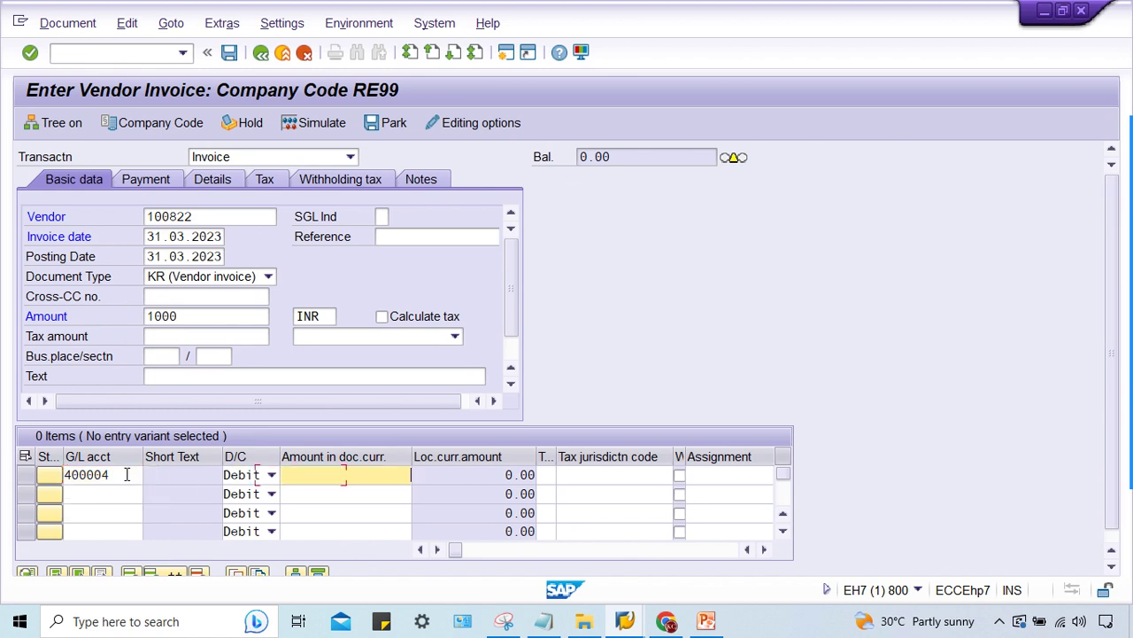
text(1000)
key(Return)
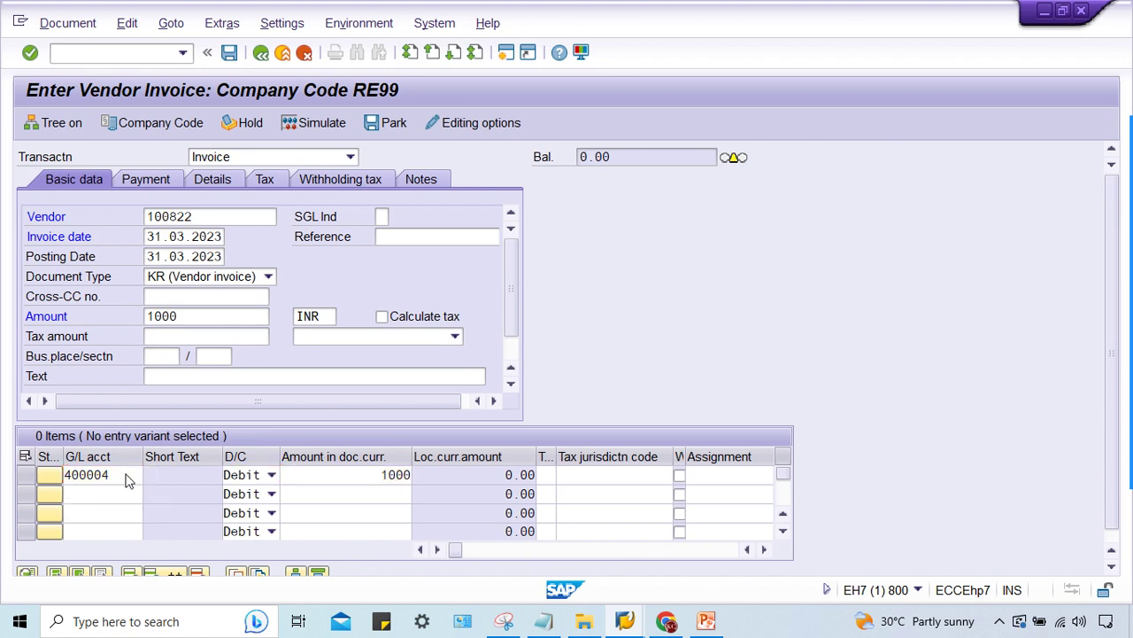
key(Down)
key(Down)
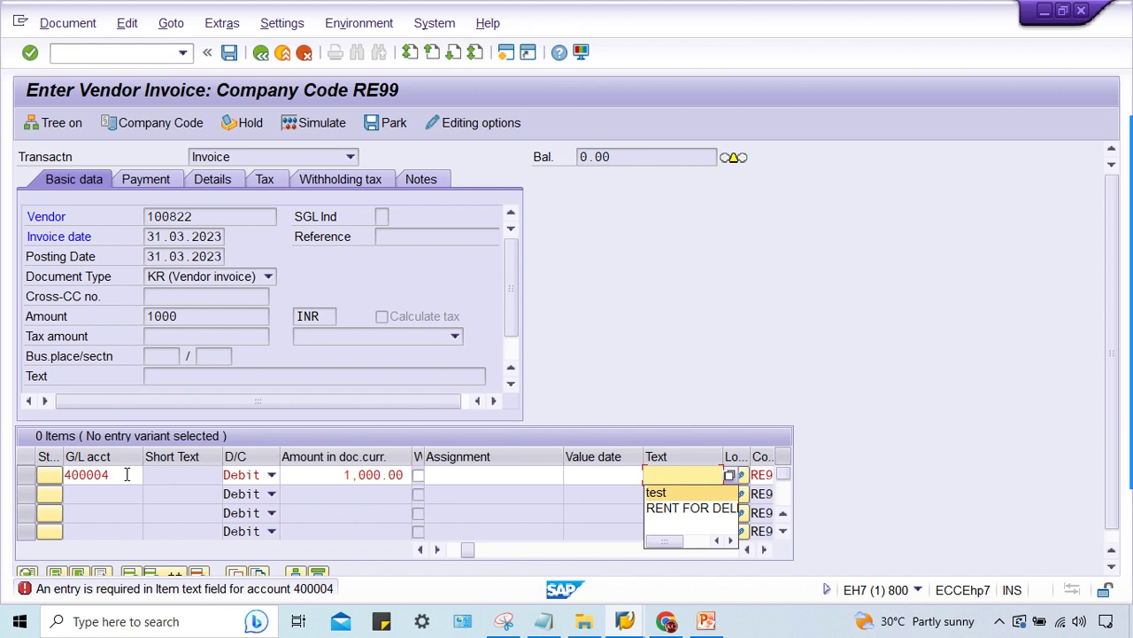
key(Return)
key(Return)
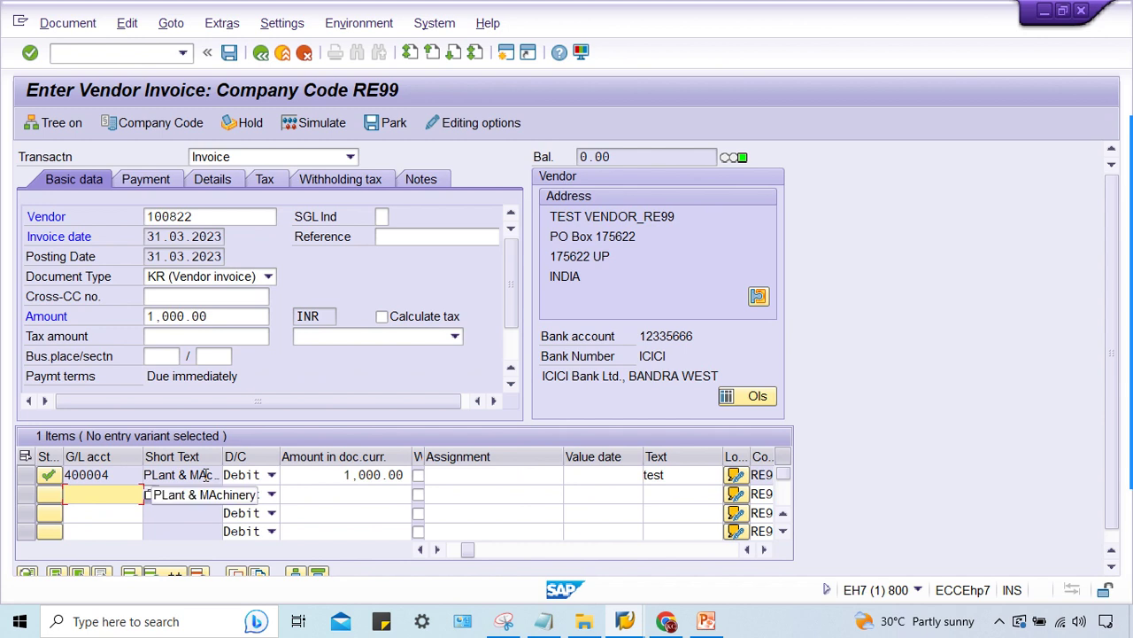
click(116, 475)
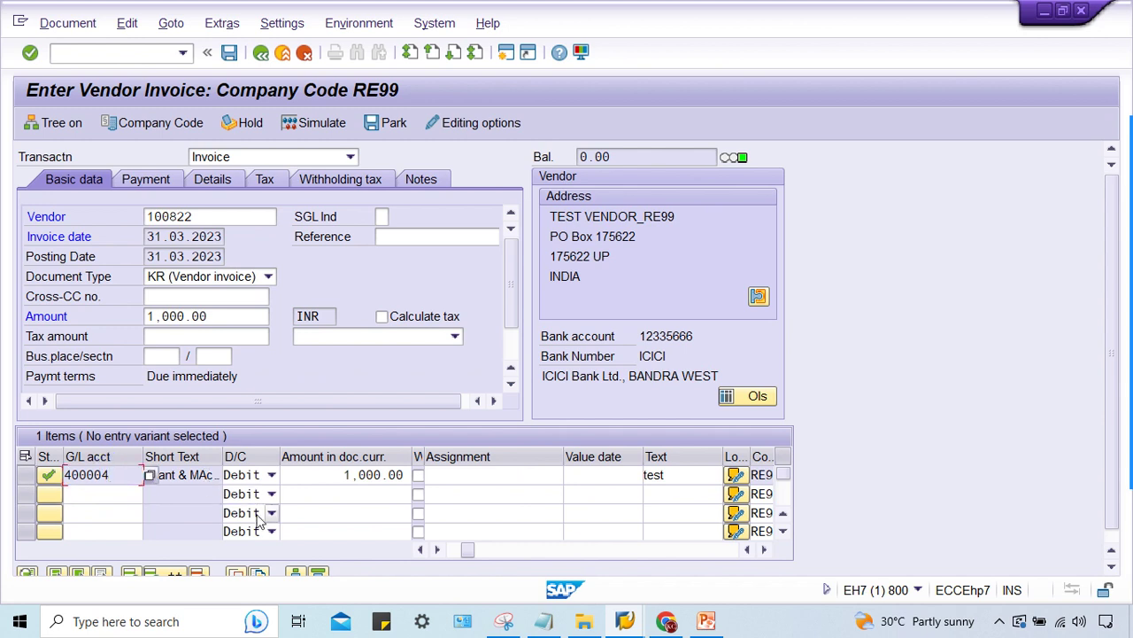
click(27, 476)
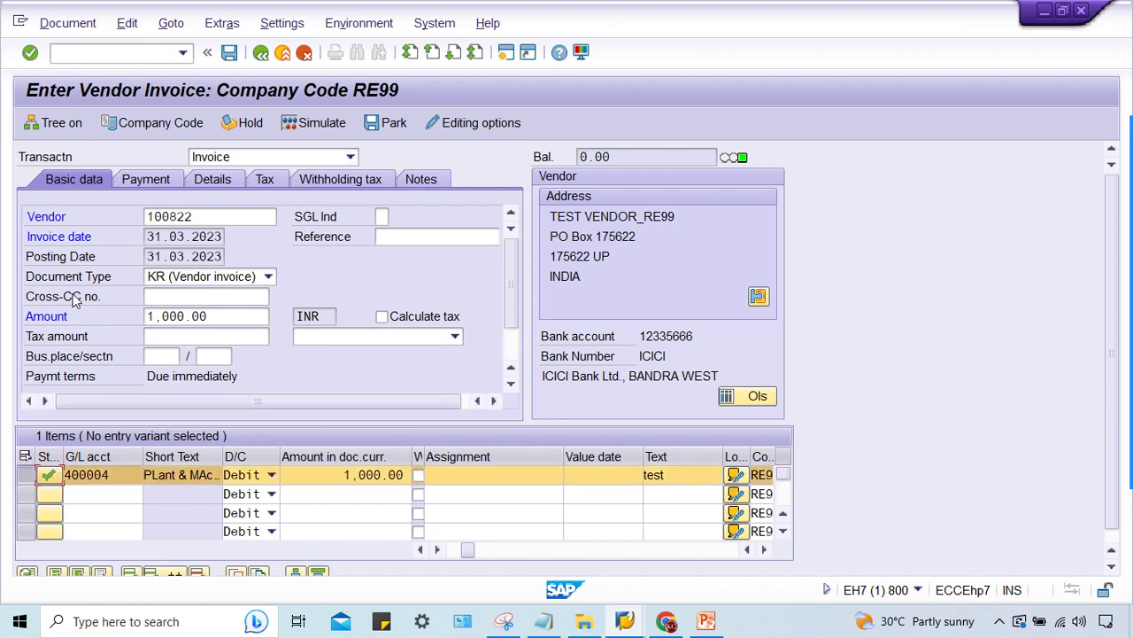
click(28, 475)
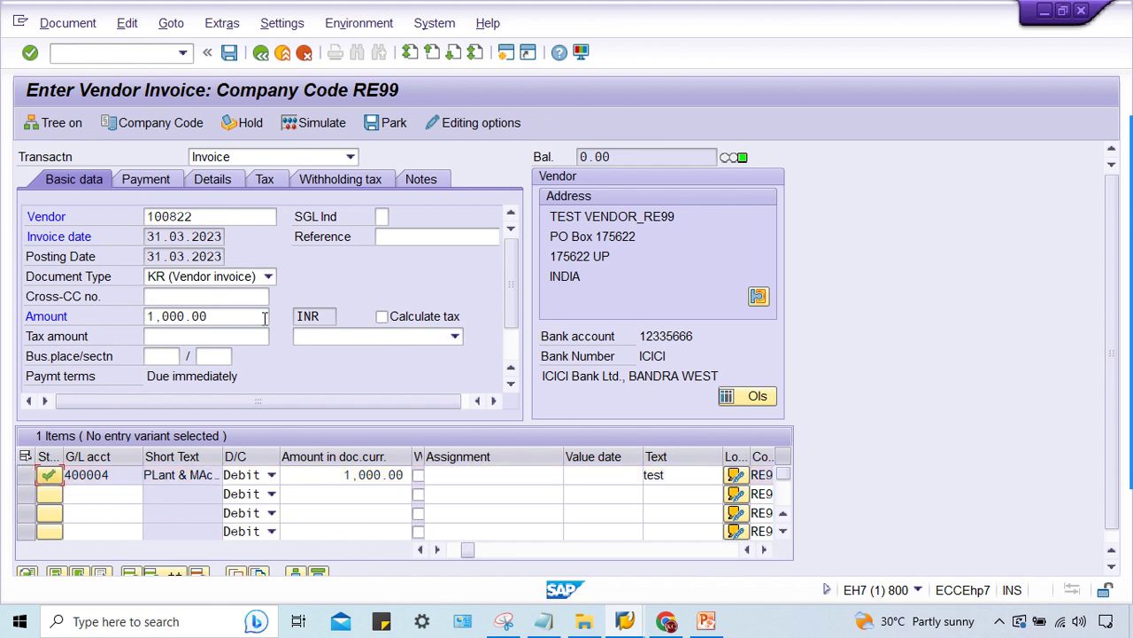
click(314, 122)
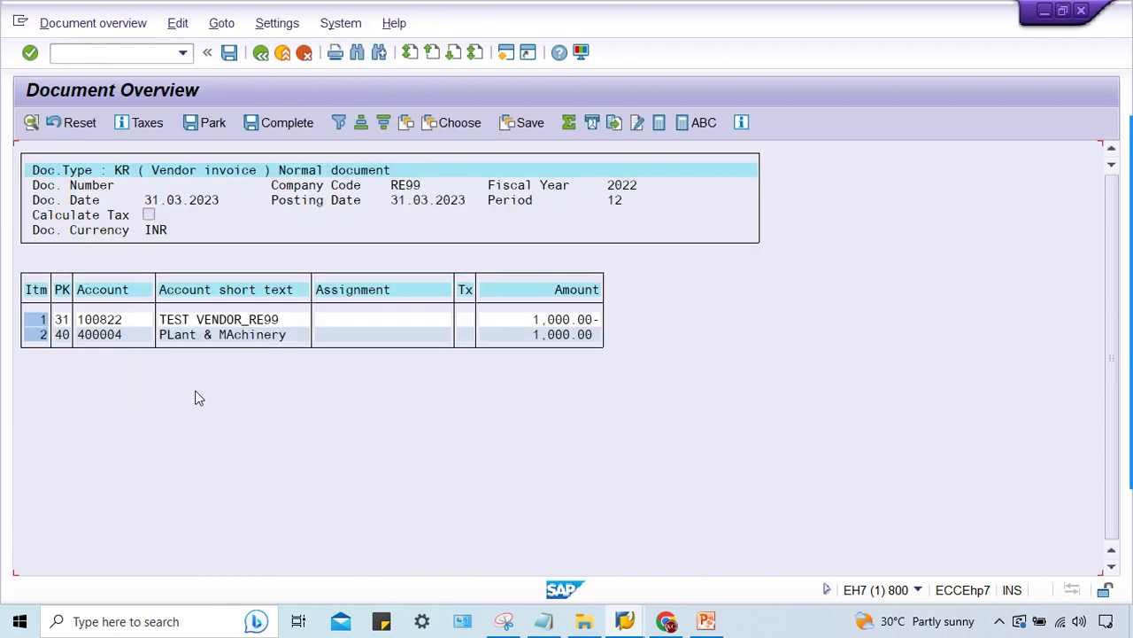
click(261, 53)
click(511, 457)
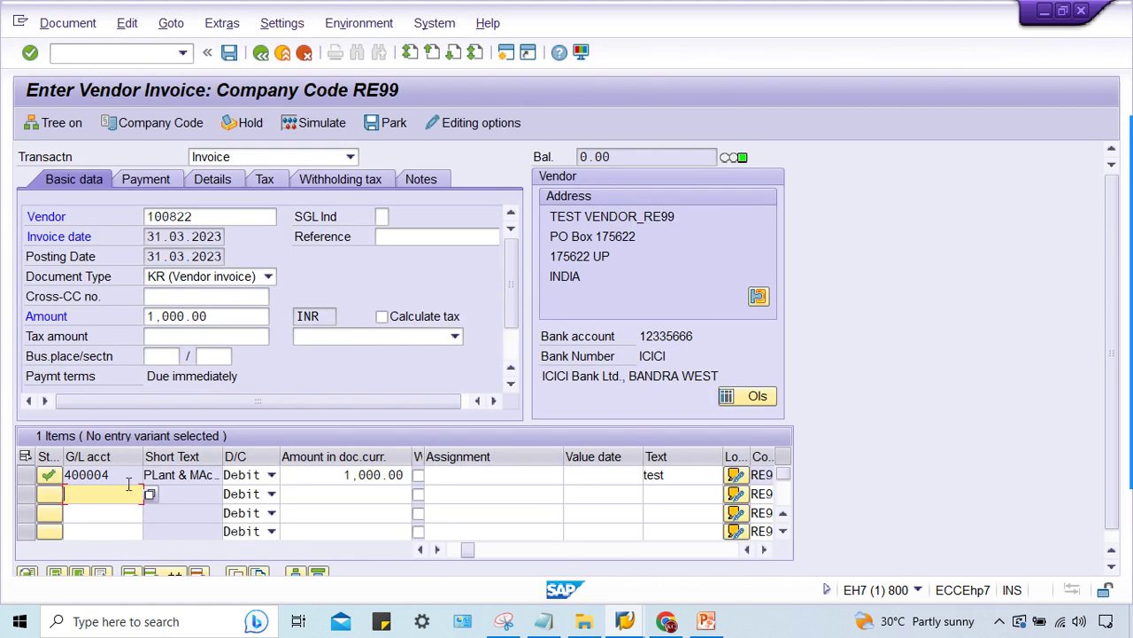
Fill the second item row with account 200004, amount 1000 and text 'test', then validate it.
click(130, 485)
key(Down)
key(Down)
key(Down)
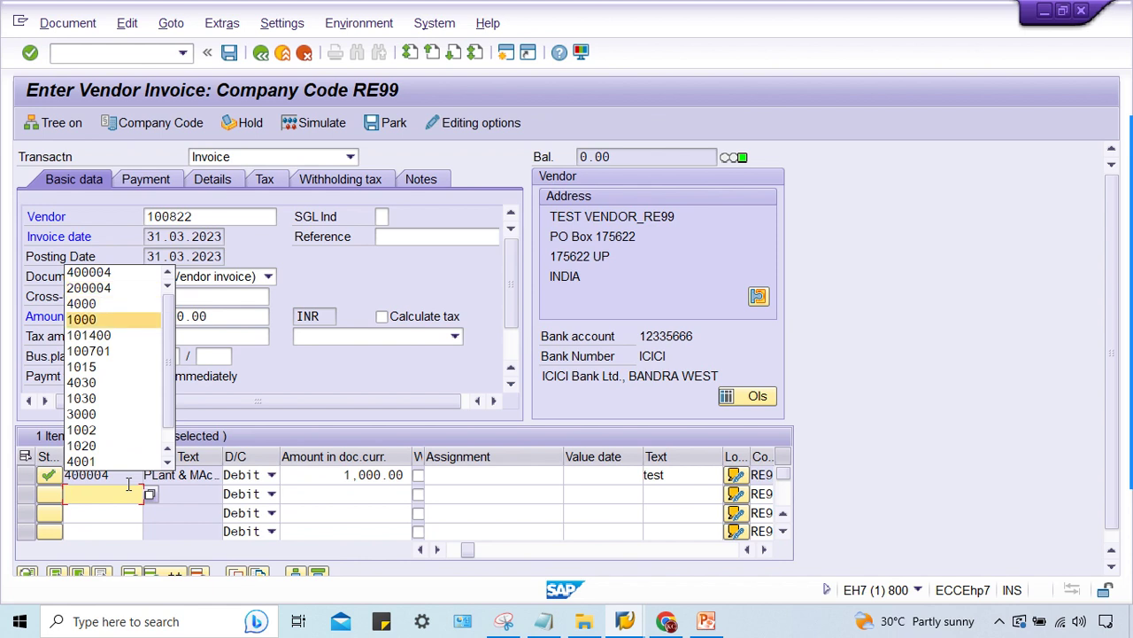
key(Down)
key(Up)
key(Up)
key(Up)
key(Return)
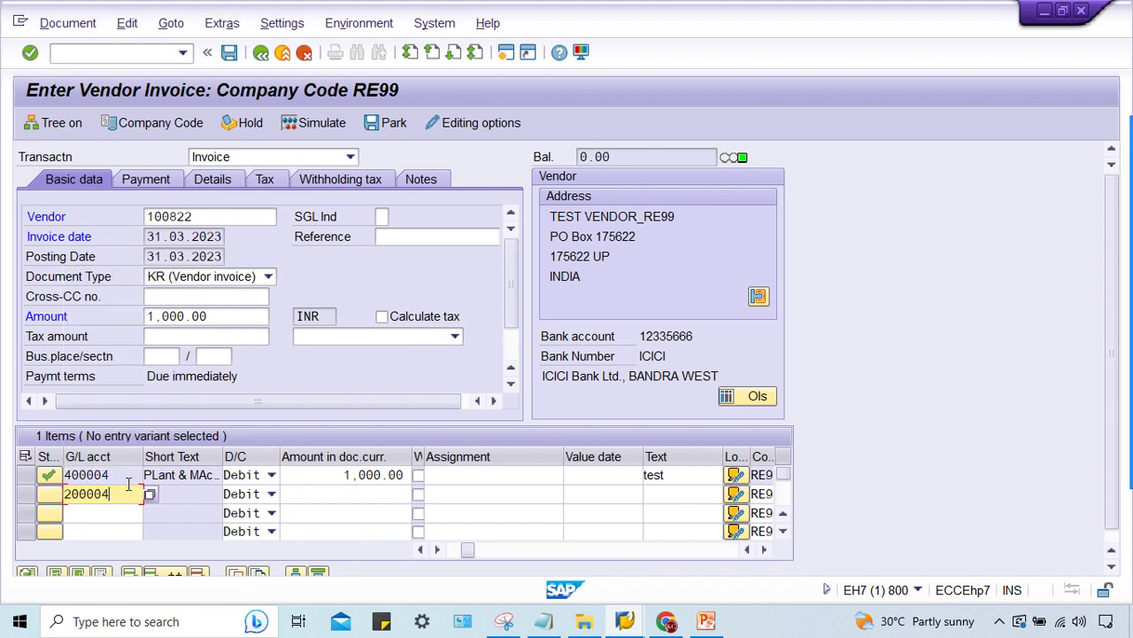
key(Return)
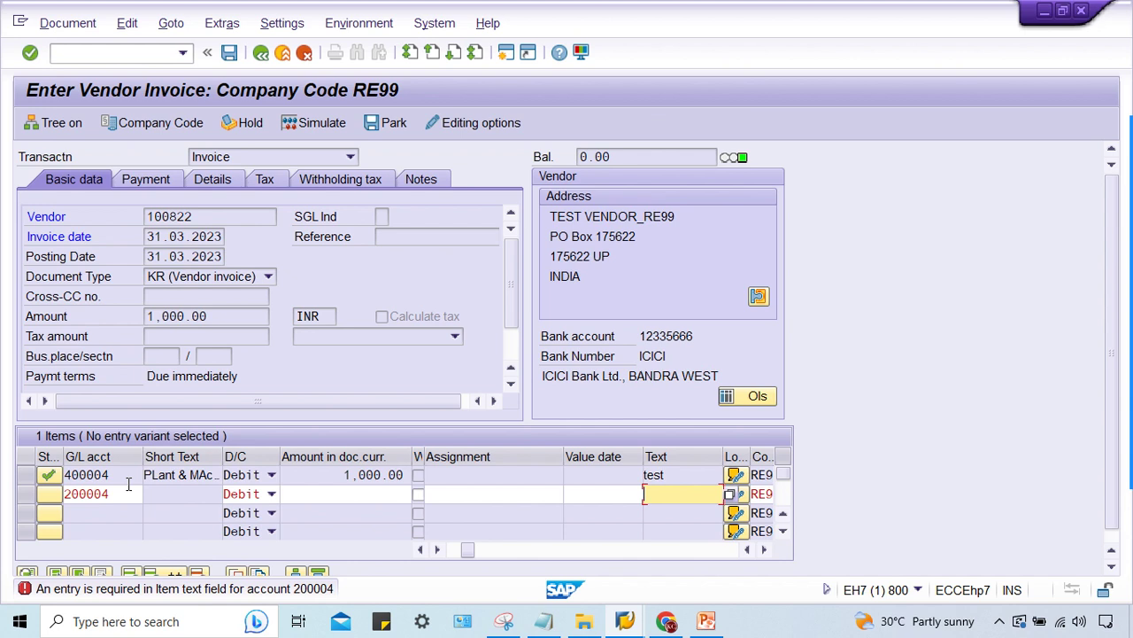
key(Down)
key(Return)
click(355, 492)
key(Down)
key(Return)
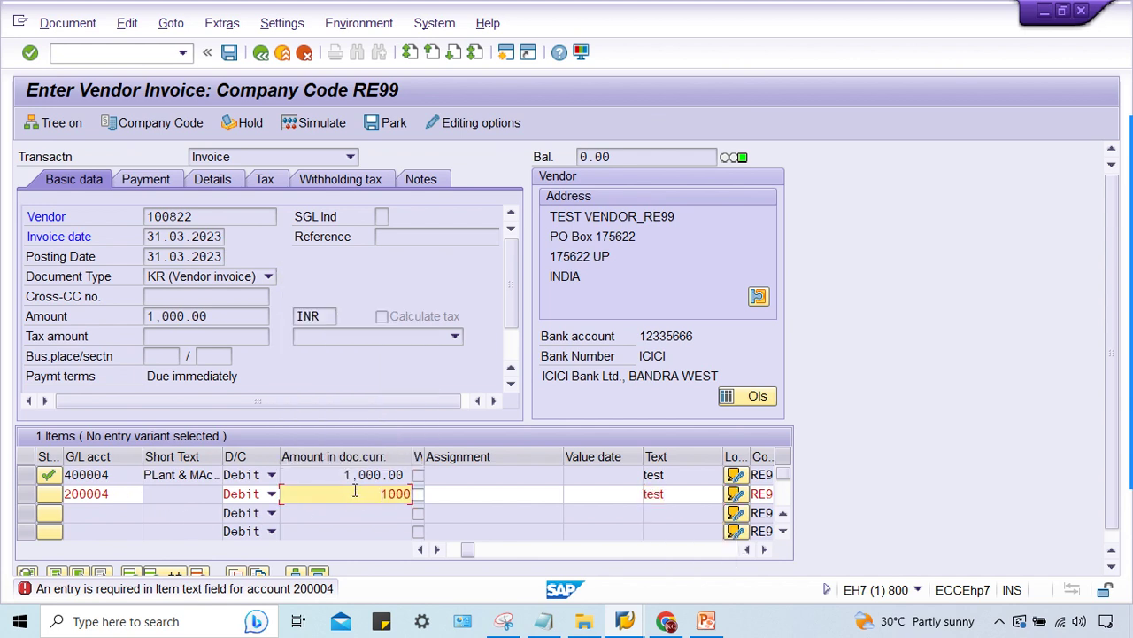
key(Return)
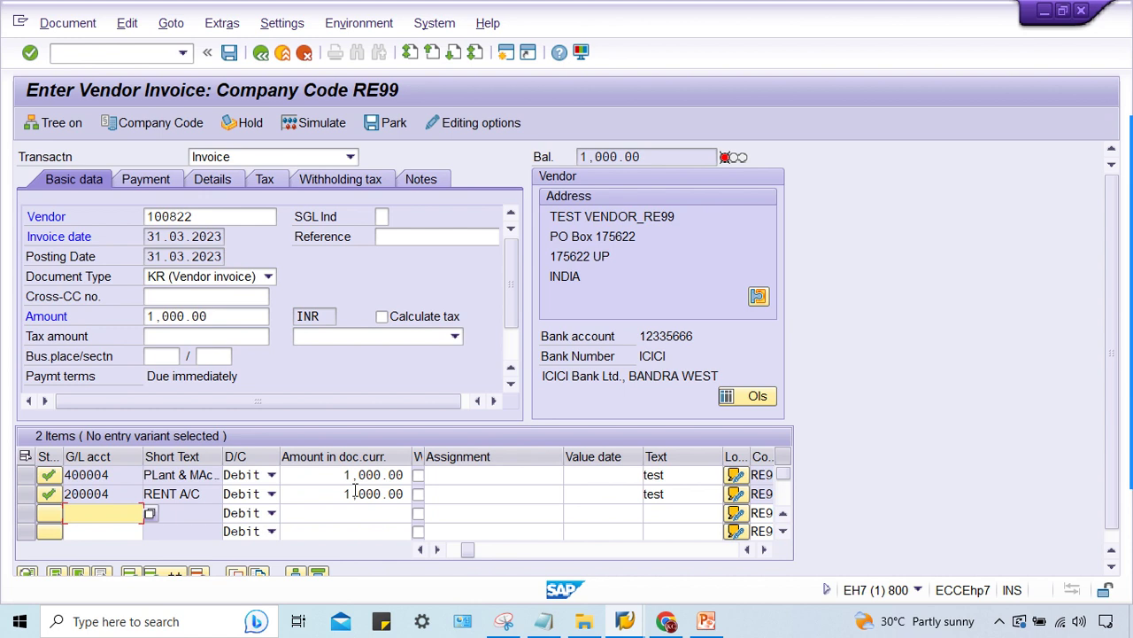
Delete the 400004 row, simulate the postings, then return and acknowledge the deletion notice.
click(25, 474)
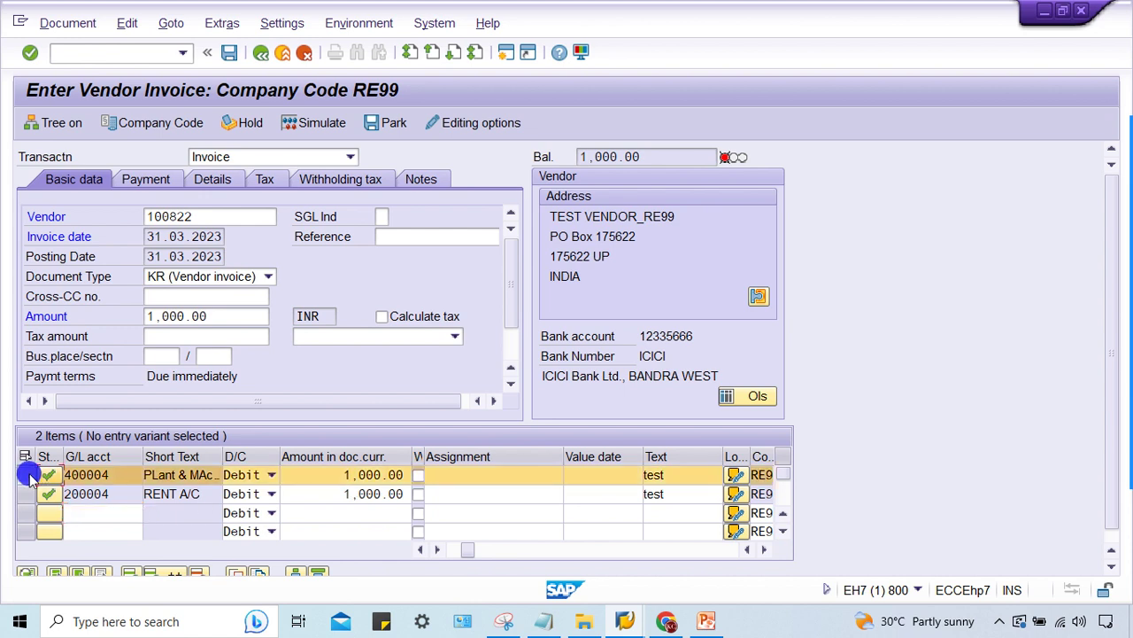
scroll(1112, 354, down, 1)
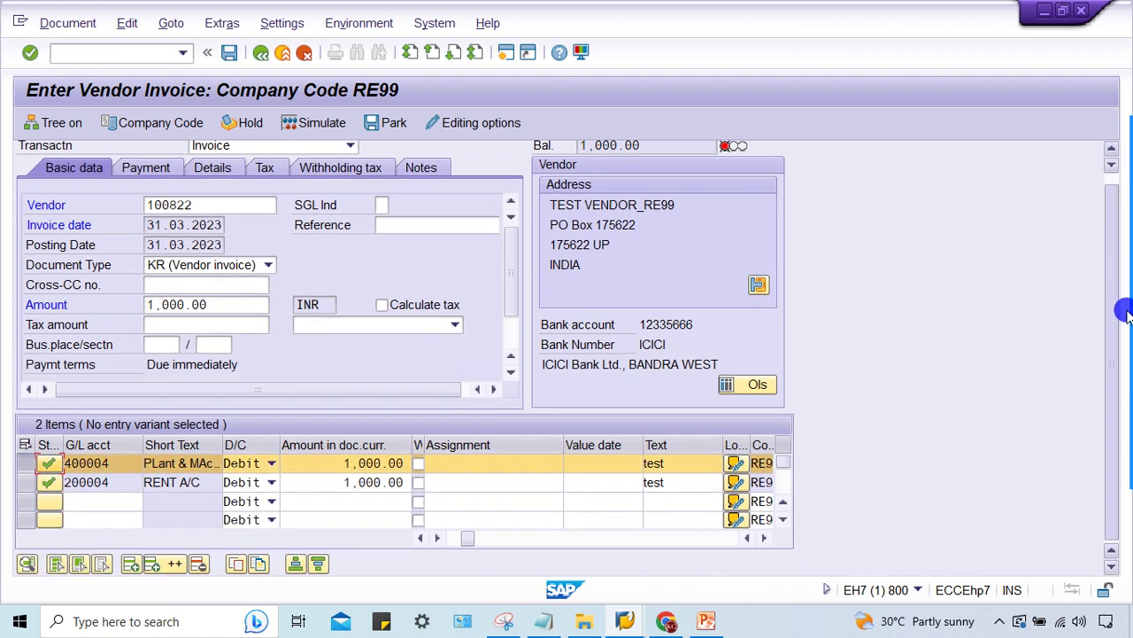
click(200, 563)
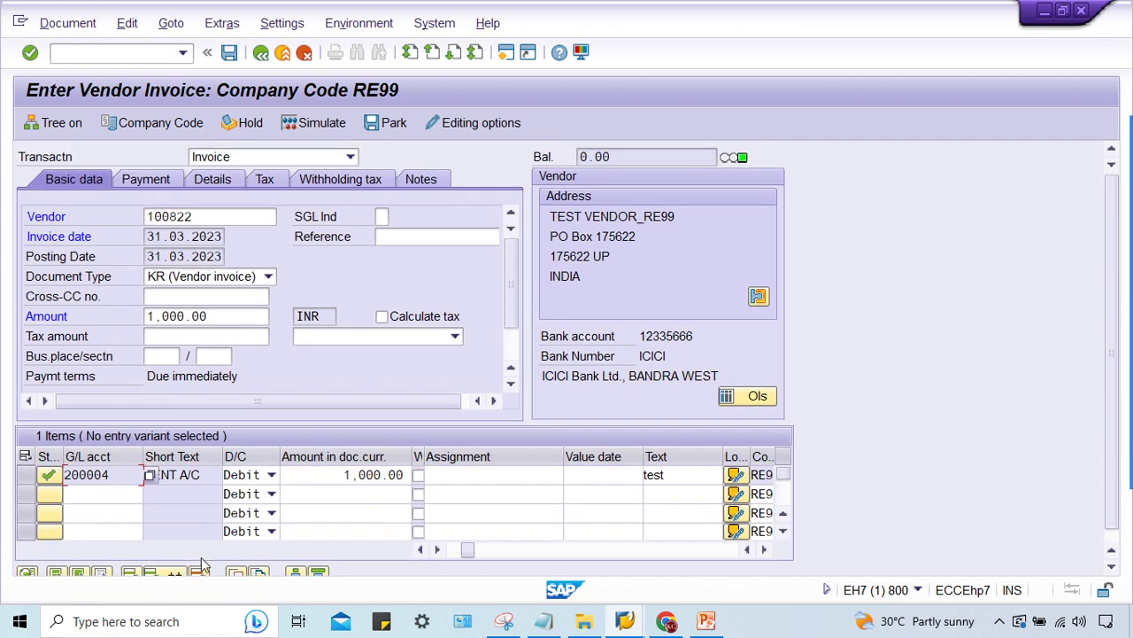
click(305, 122)
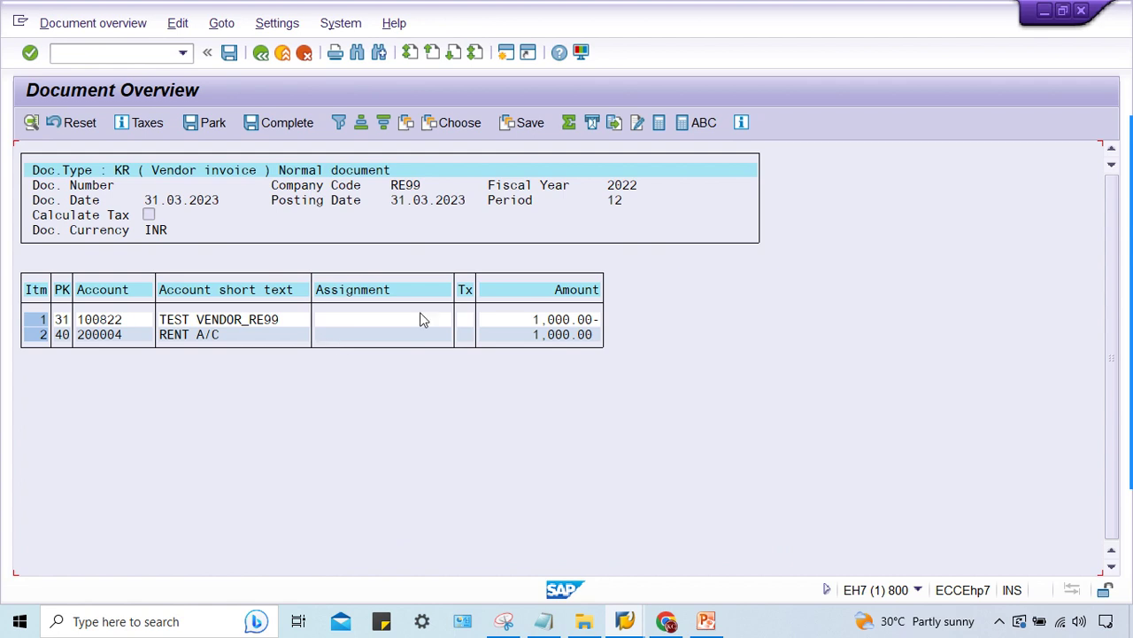
click(260, 52)
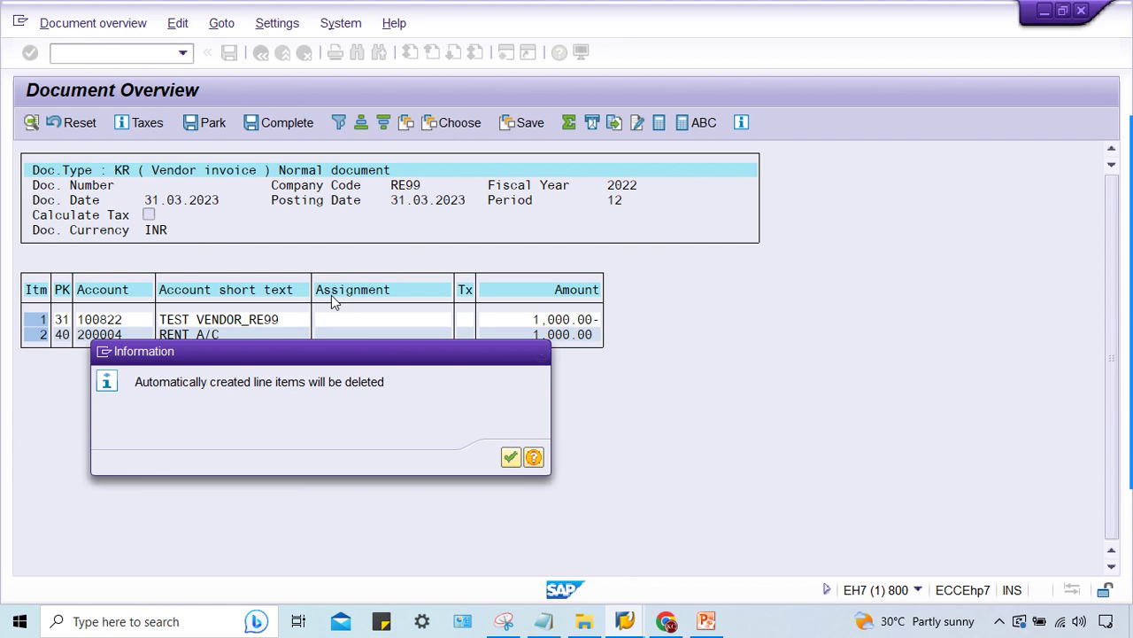
key(Return)
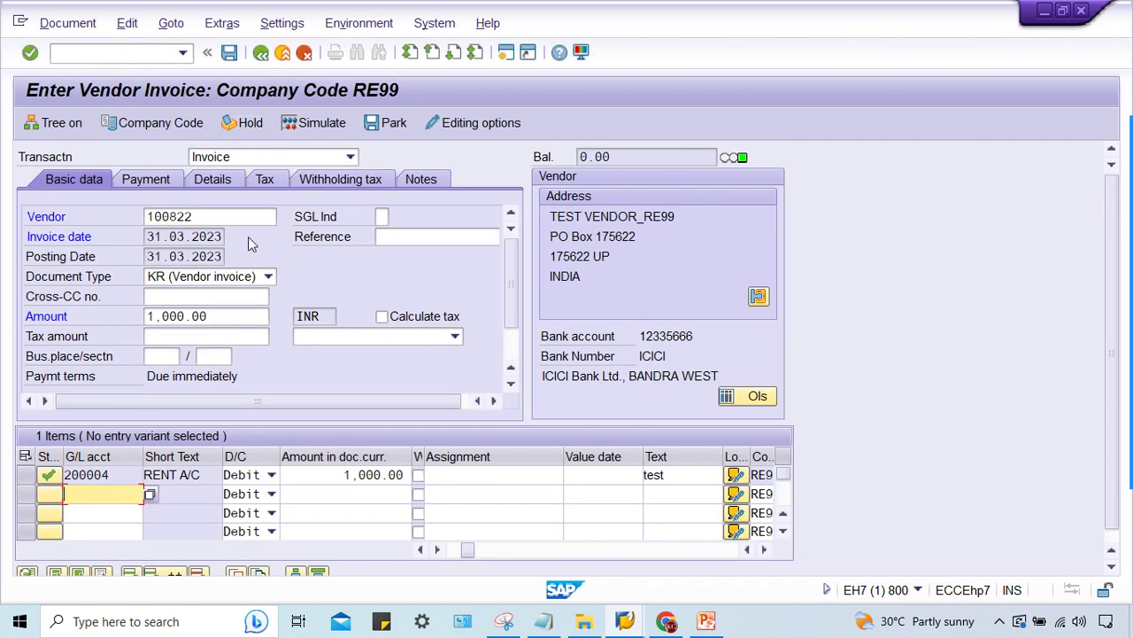
Inspect the withholding tax entry, checking the ER value in the Wth.t.type column.
click(343, 184)
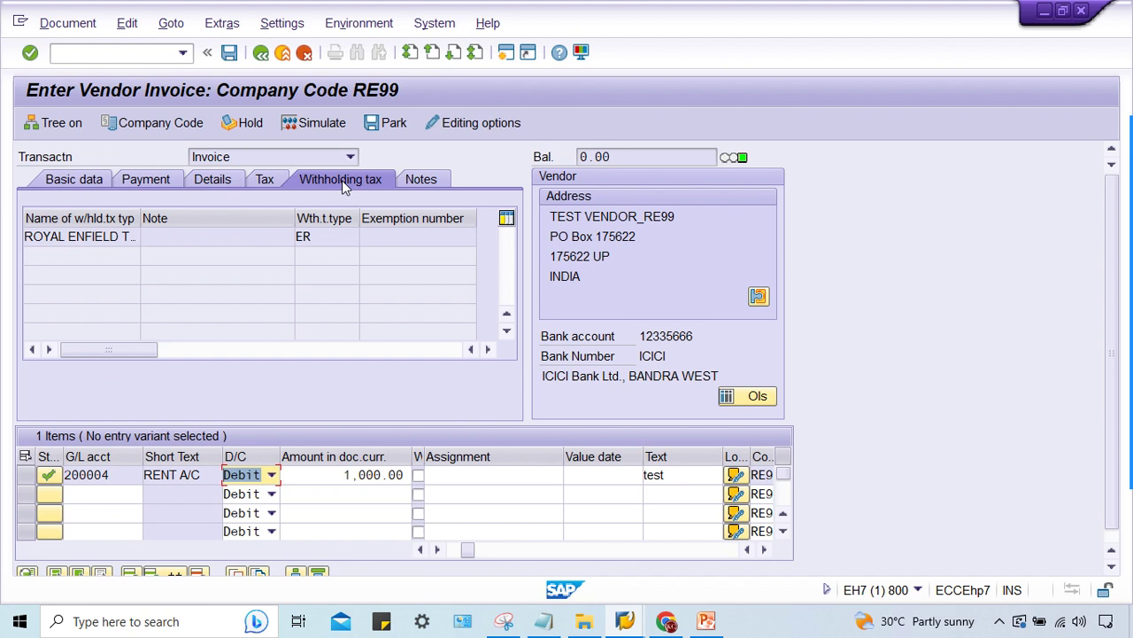
click(323, 219)
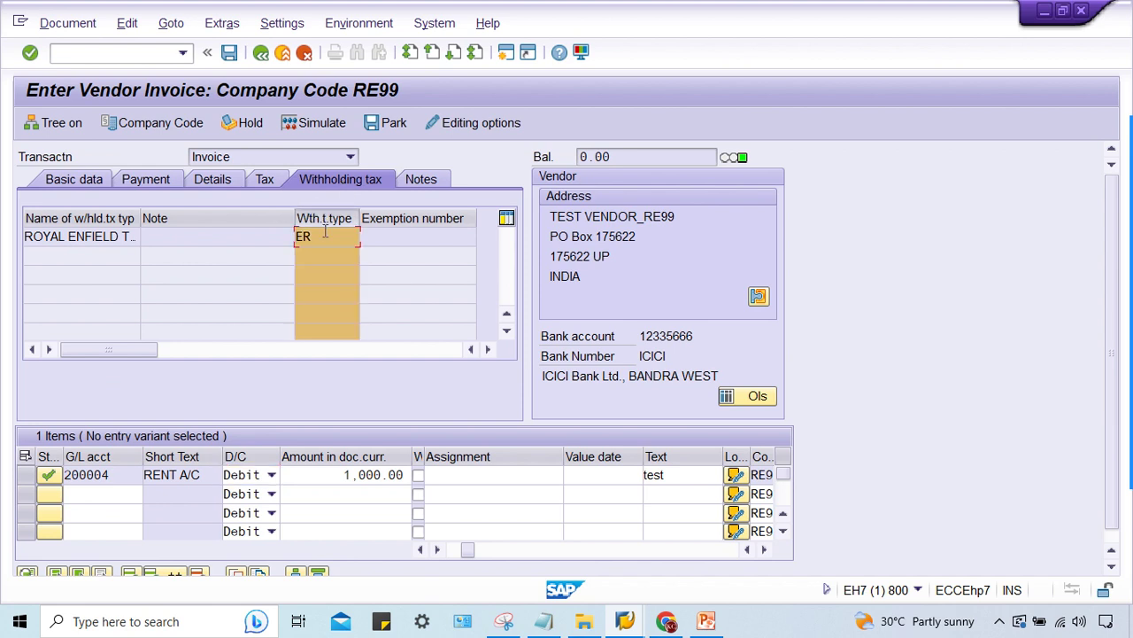
click(323, 218)
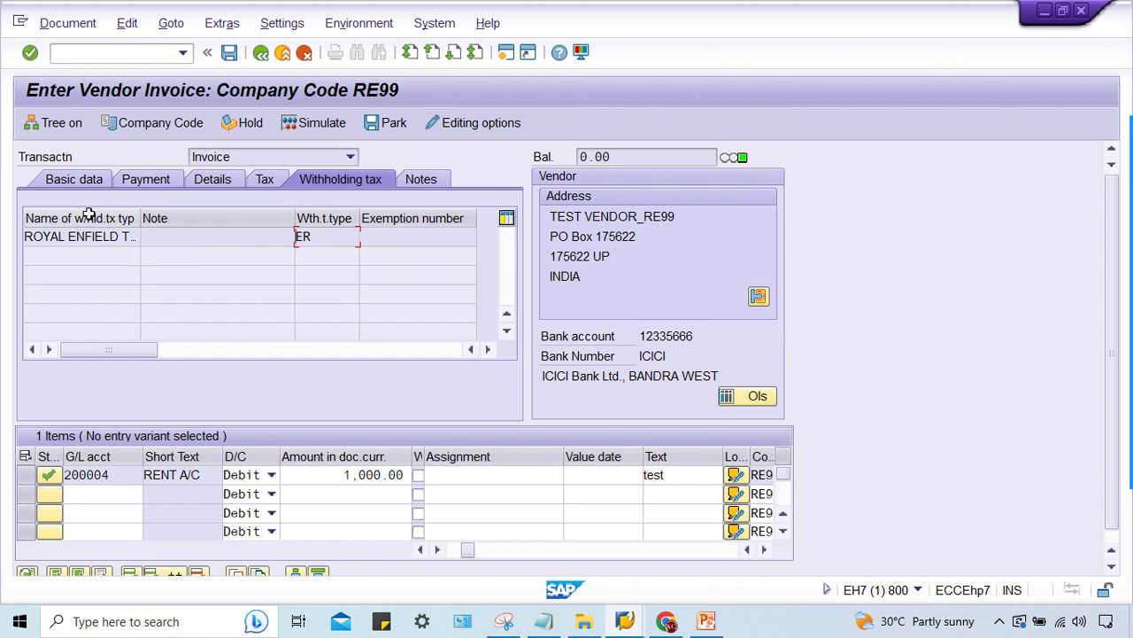
click(325, 236)
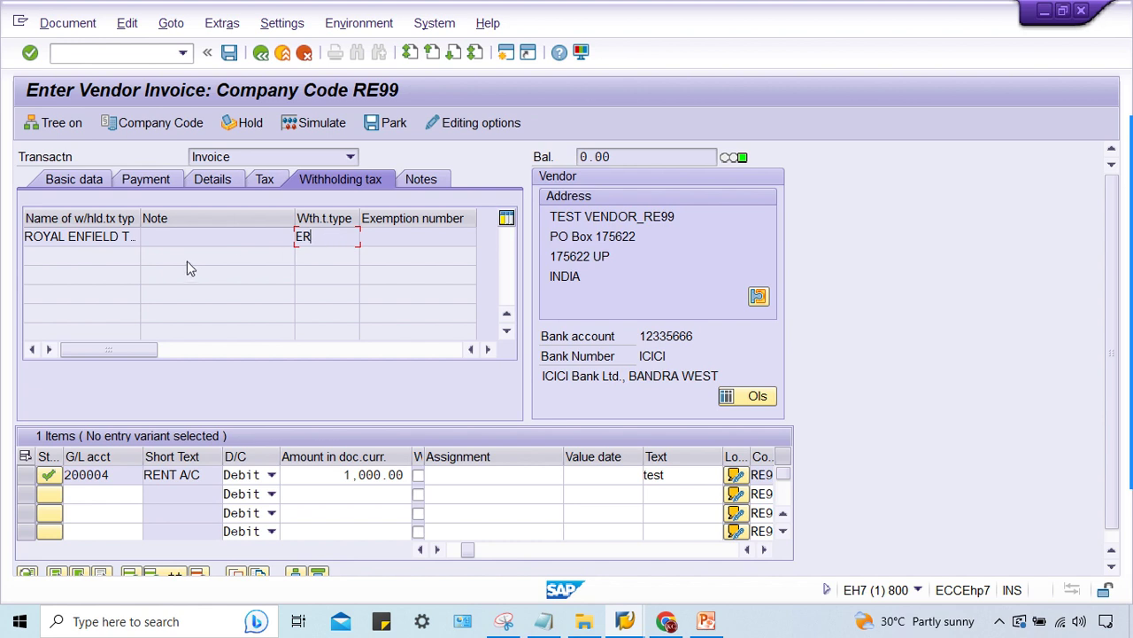
click(202, 238)
click(331, 235)
click(321, 235)
click(271, 232)
click(304, 232)
click(307, 236)
click(320, 230)
click(232, 237)
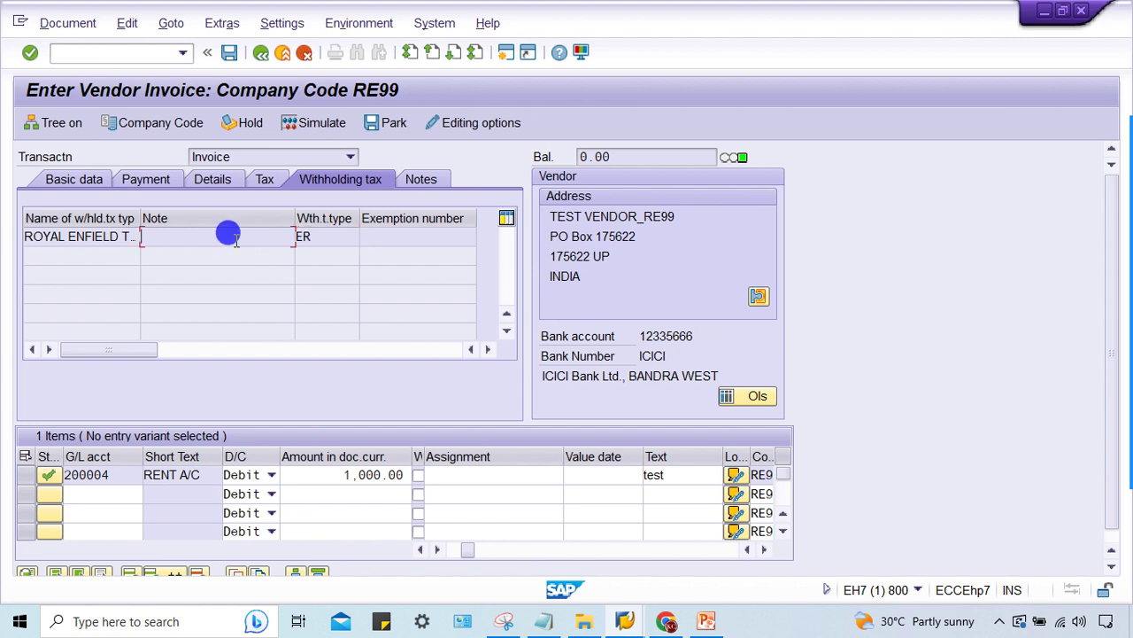
click(333, 232)
click(274, 236)
click(328, 235)
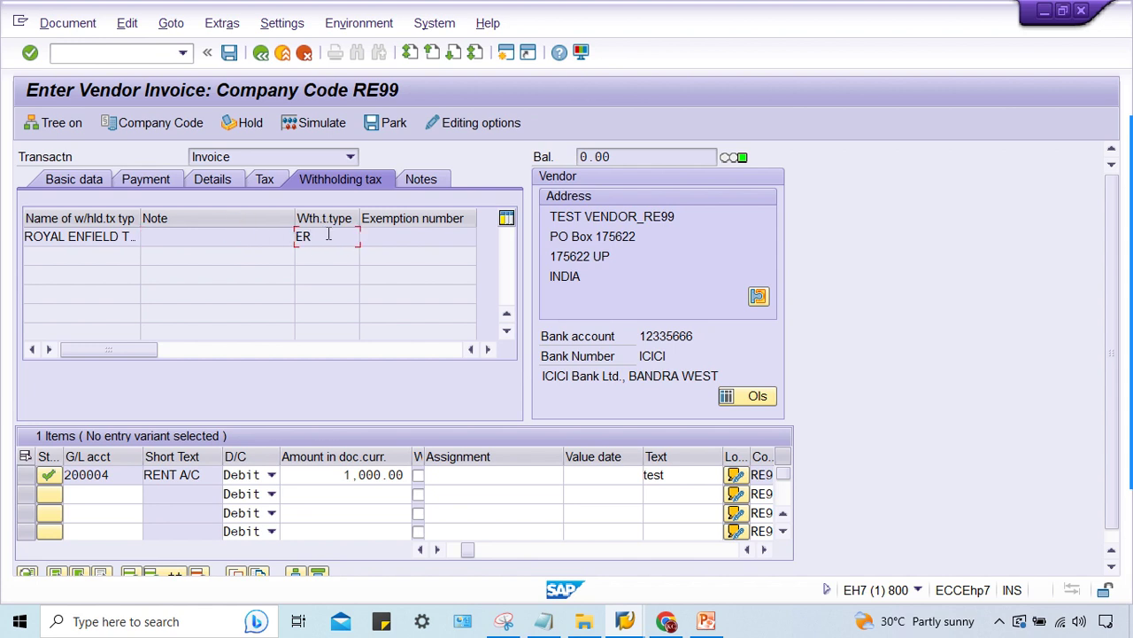
click(248, 234)
click(247, 230)
click(334, 232)
click(259, 234)
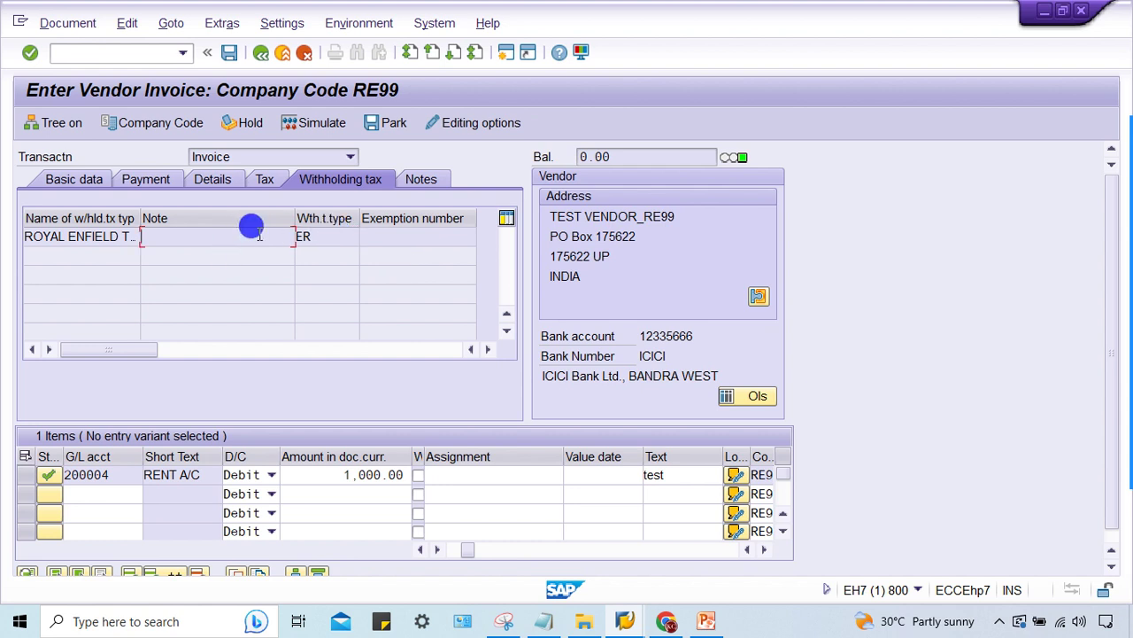
click(330, 238)
click(257, 237)
click(354, 236)
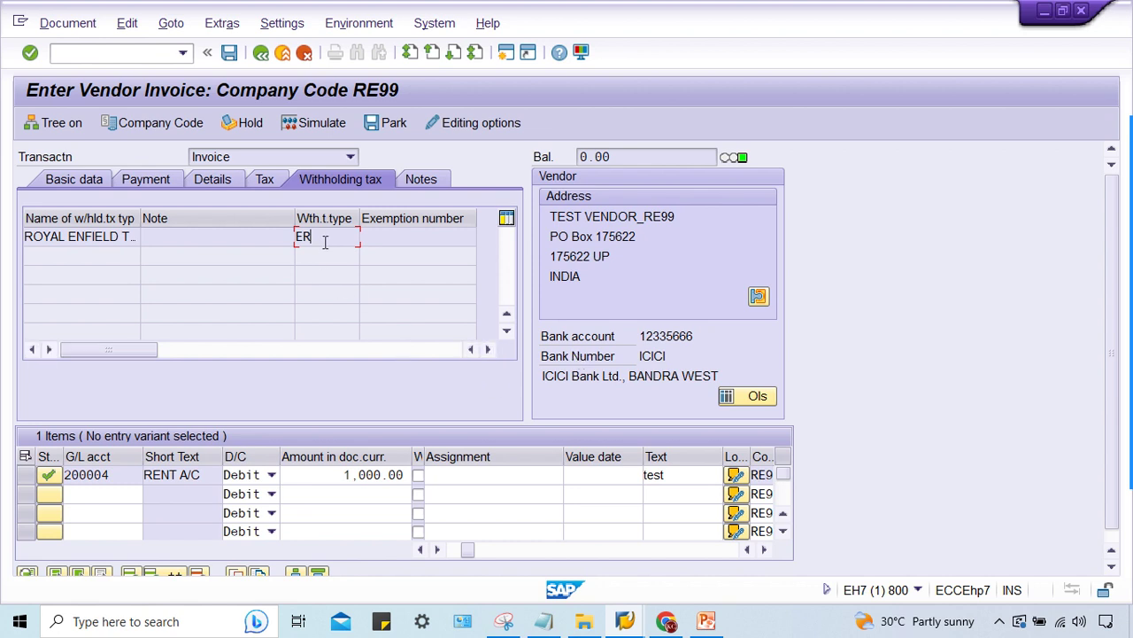
Confirm the tax type entry and open the OB41 posting keys list in a new session.
key(Return)
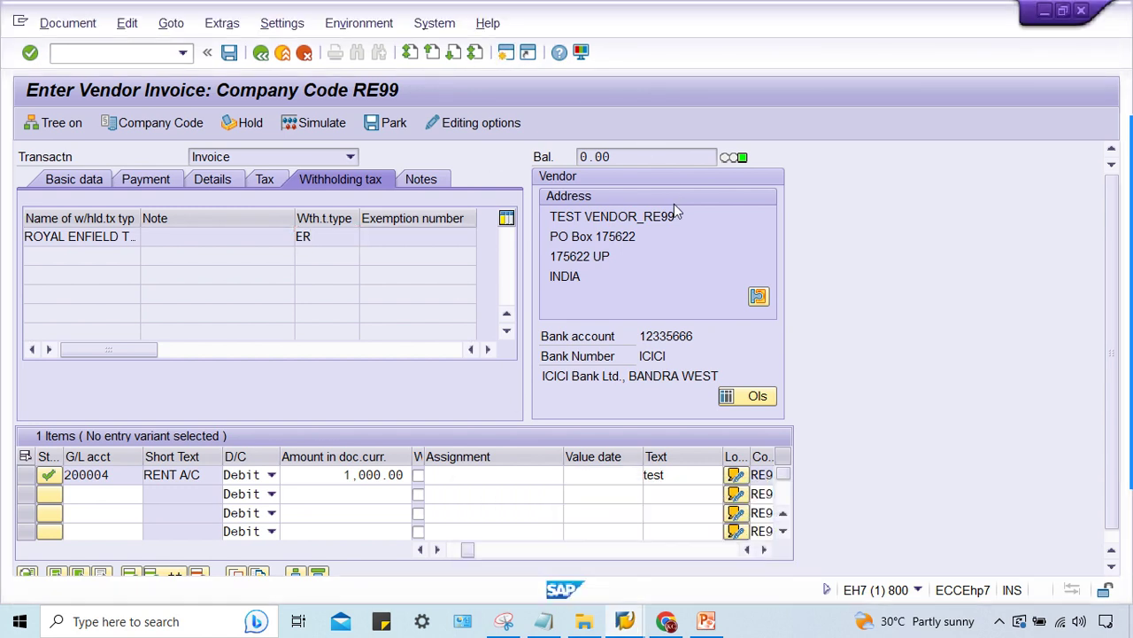
key(F3)
click(108, 51)
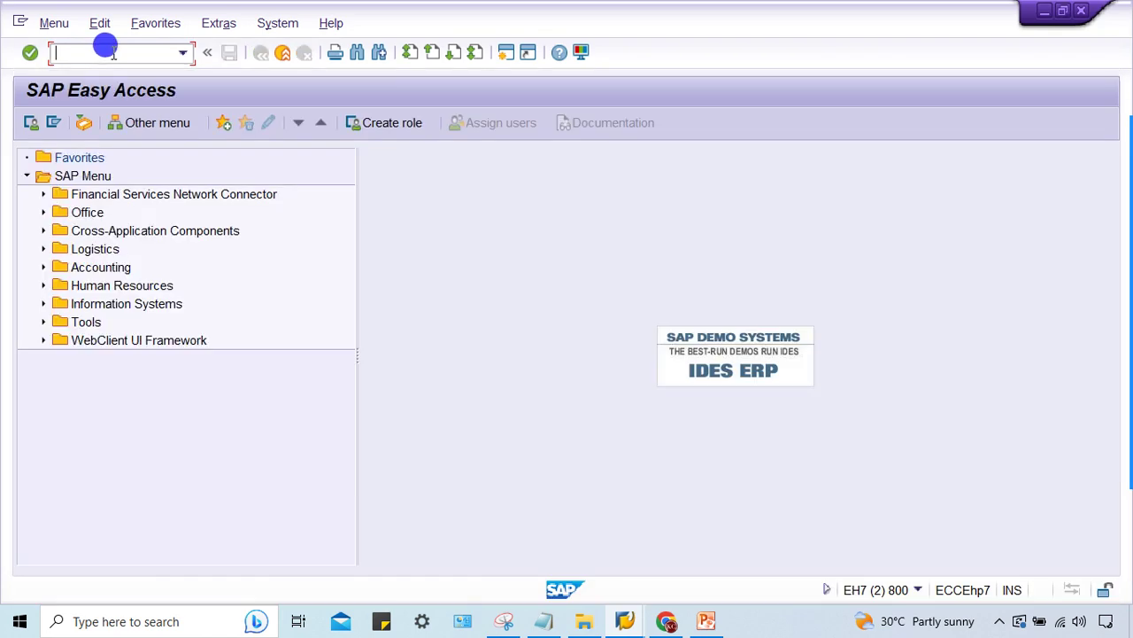
text(ob)
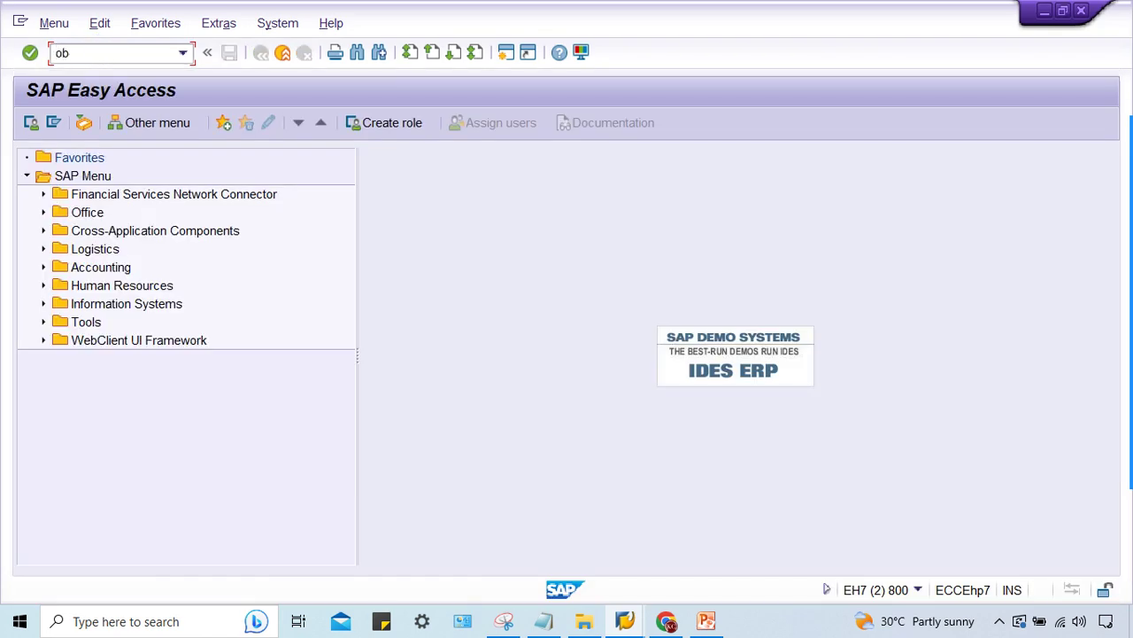
text(41)
key(Return)
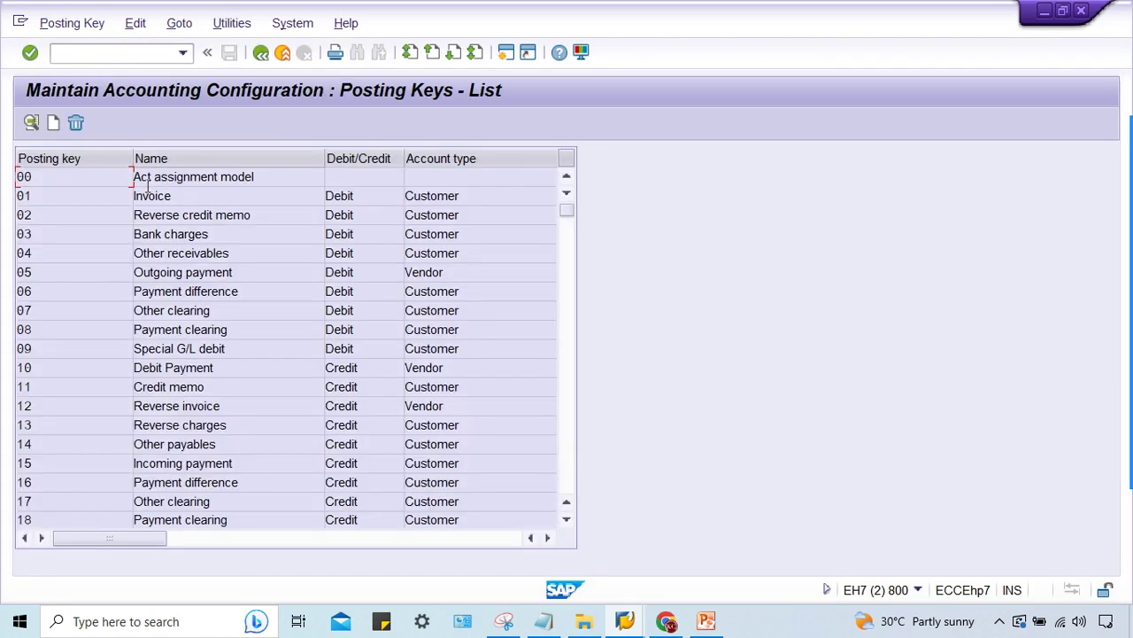
Go back to the FB60 invoice window and simulate the postings again.
click(628, 623)
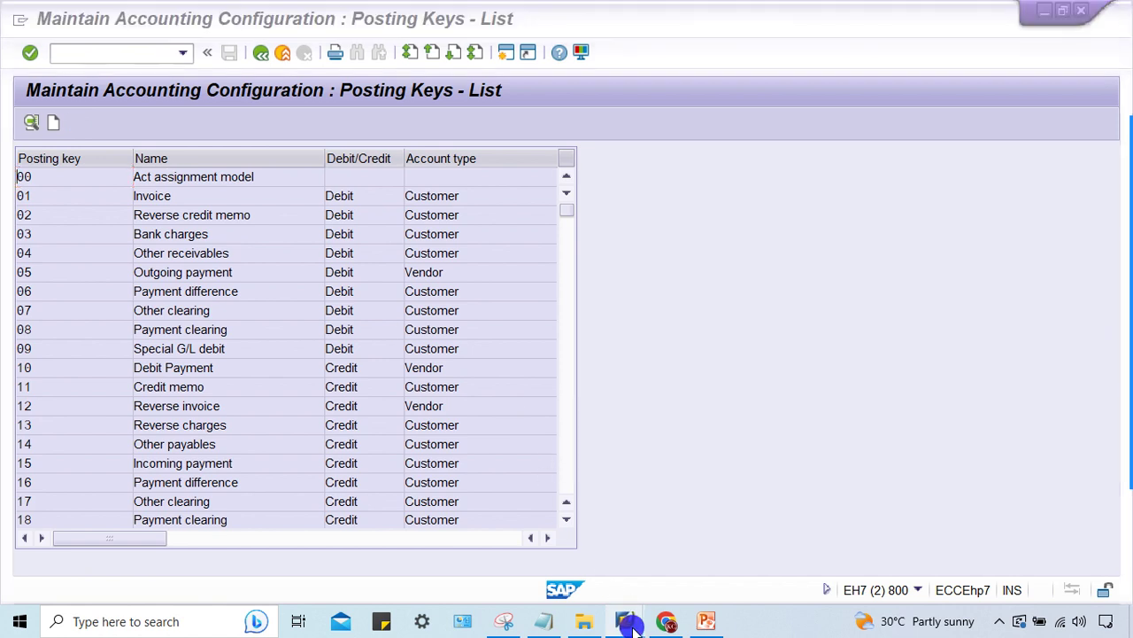
click(646, 545)
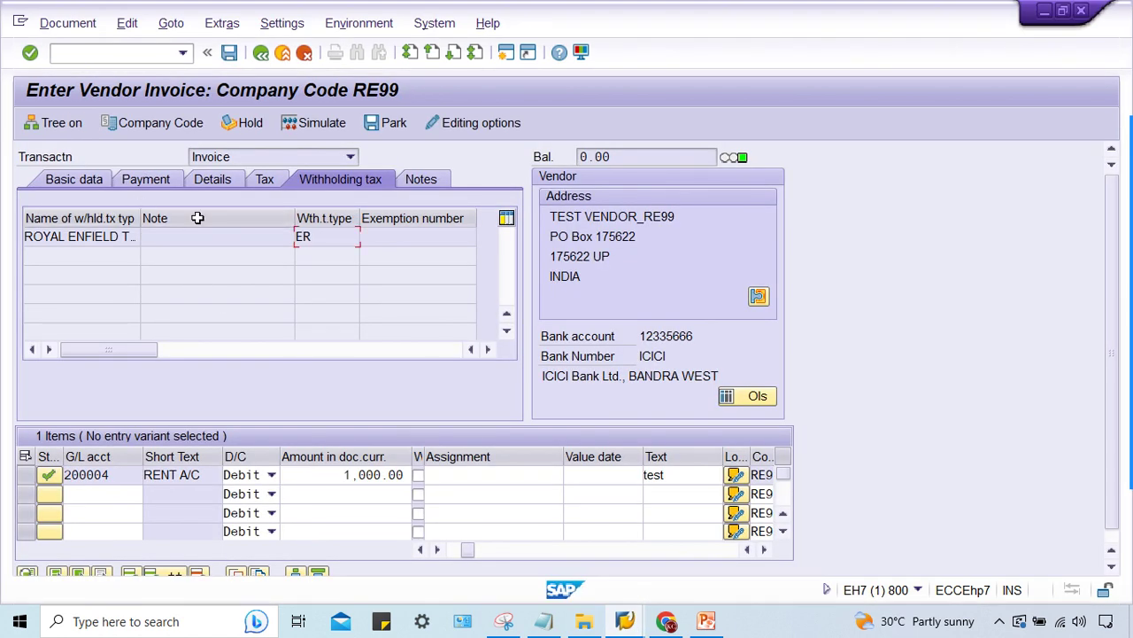
click(337, 238)
click(312, 123)
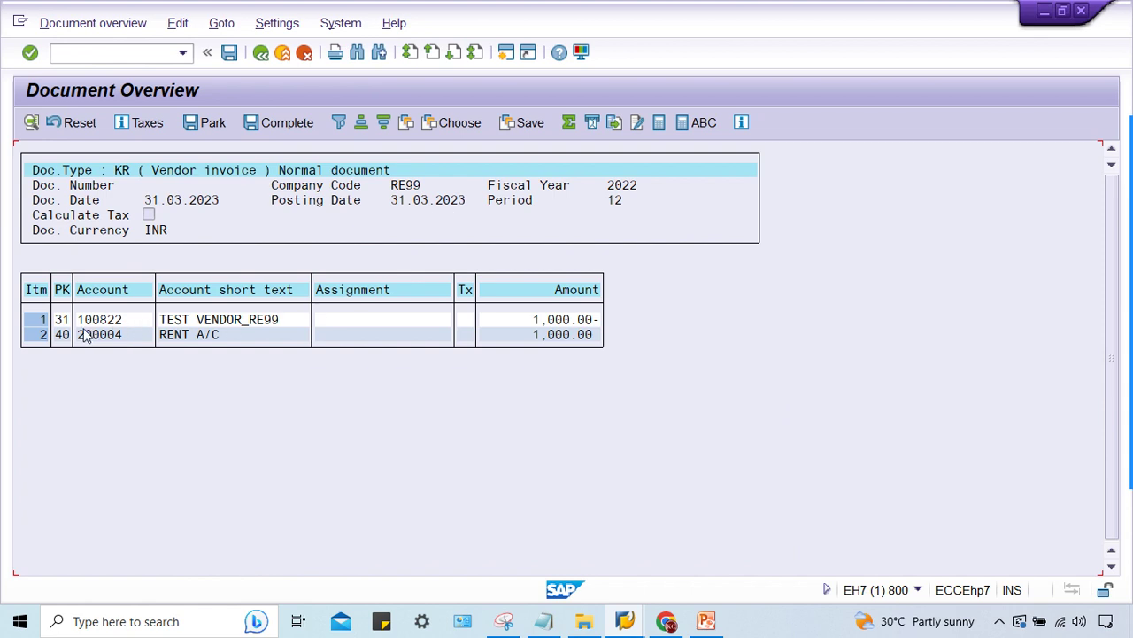
Note posting key 31 on the vendor 100822 line, then go to the OB41 list.
click(78, 320)
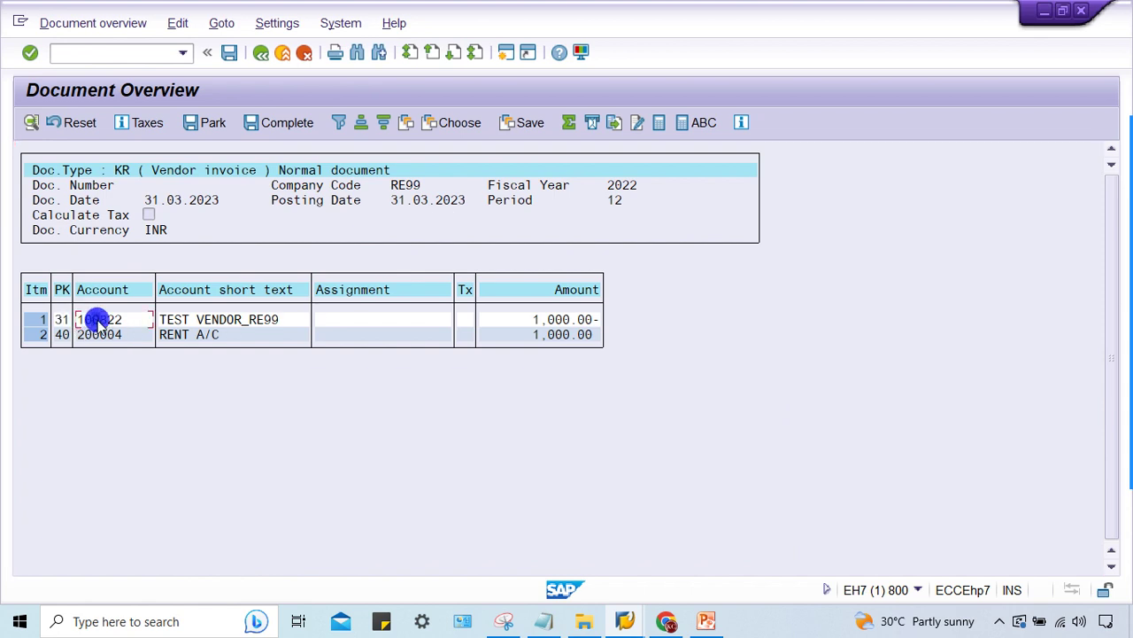
click(64, 323)
click(625, 620)
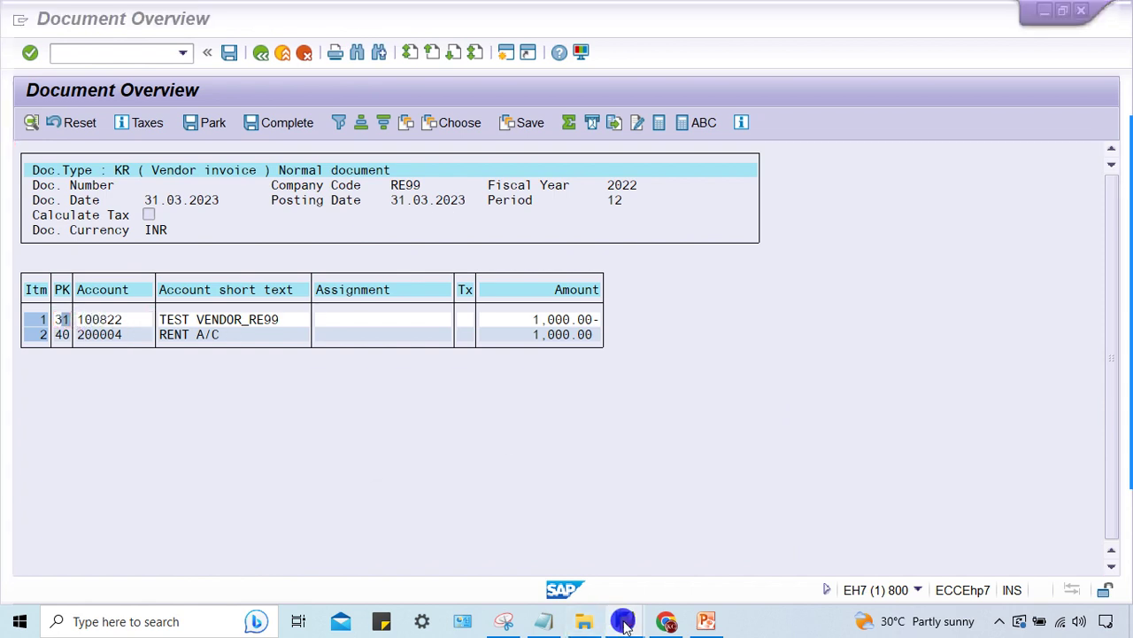
click(779, 549)
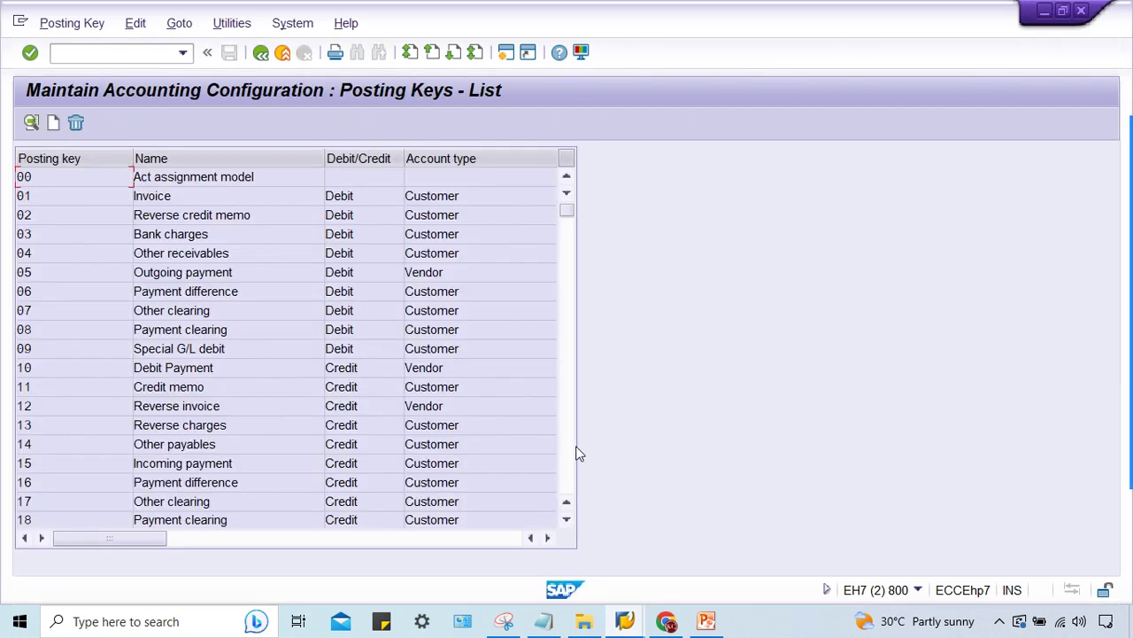
scroll(574, 453, down, 6)
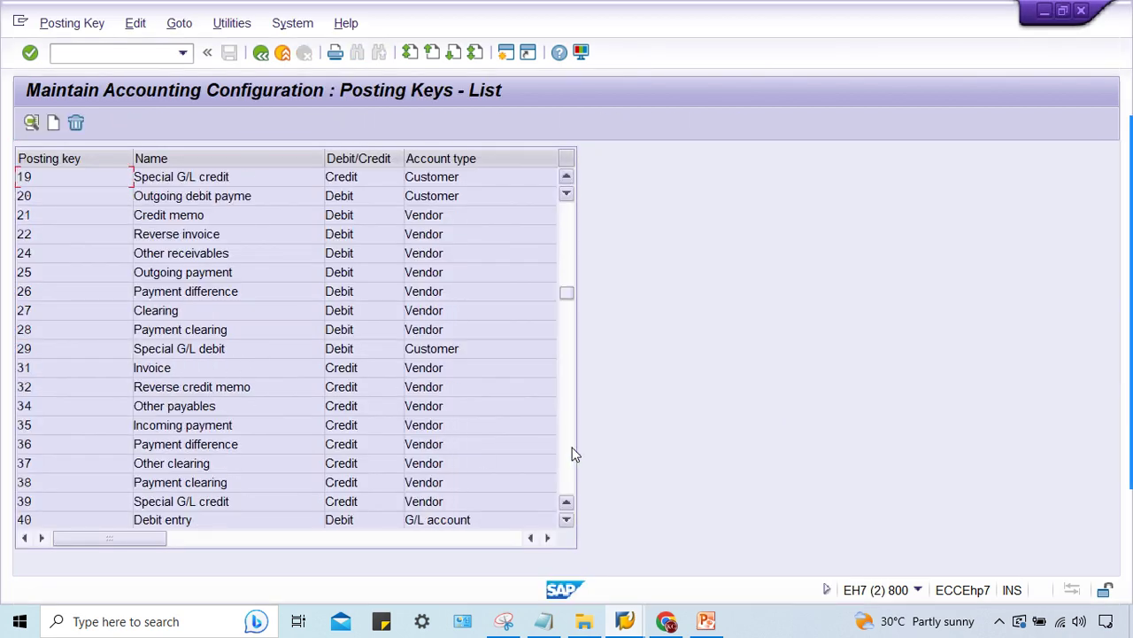
Set Withholding Tax Code and Amounts to optional in key 31's Taxes group and save.
double_click(49, 363)
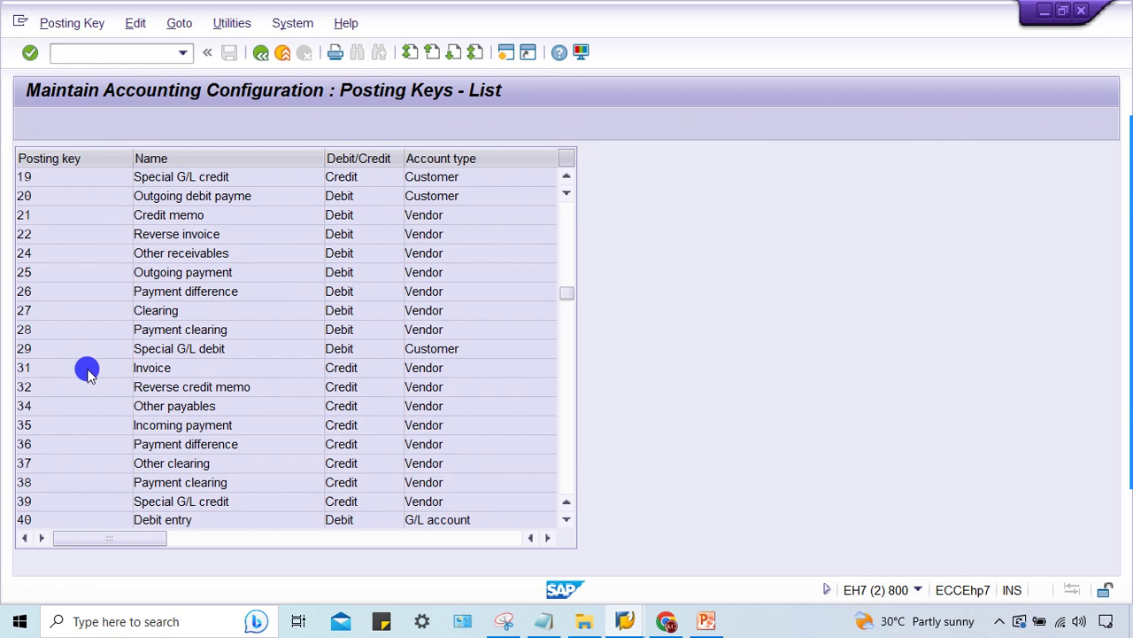
click(92, 123)
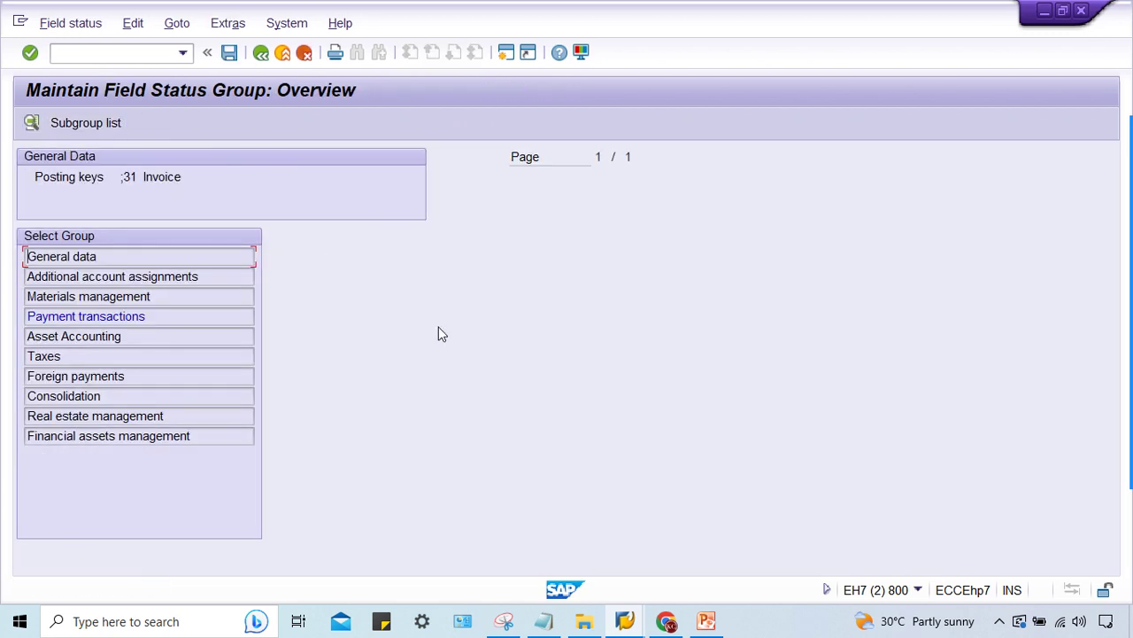
click(65, 354)
double_click(63, 357)
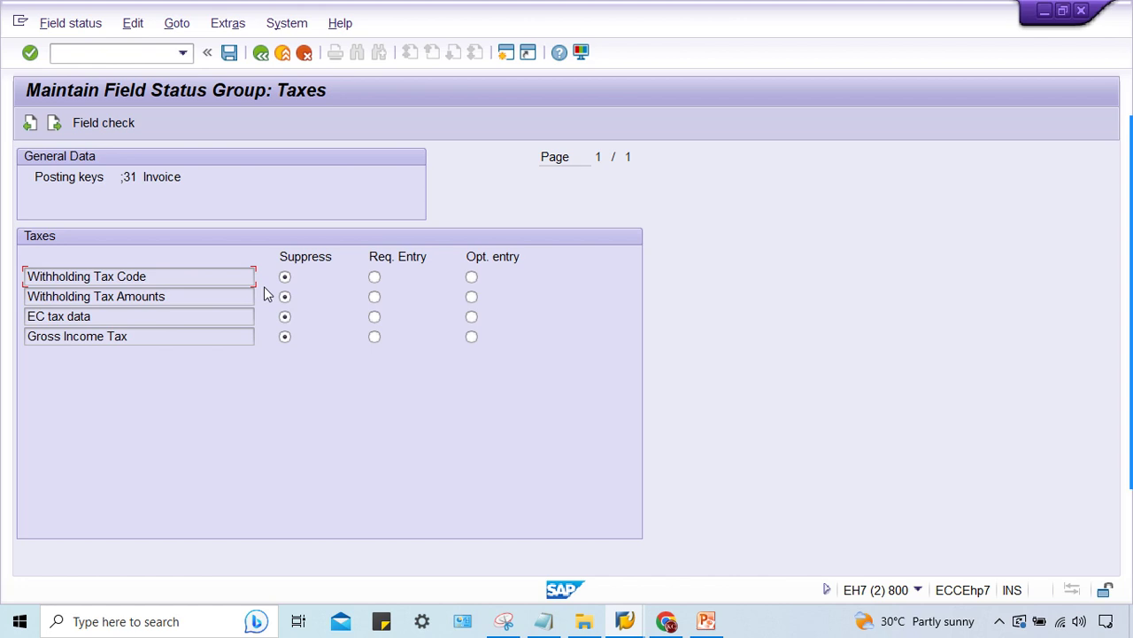
click(472, 278)
click(472, 297)
key(ctrl+s)
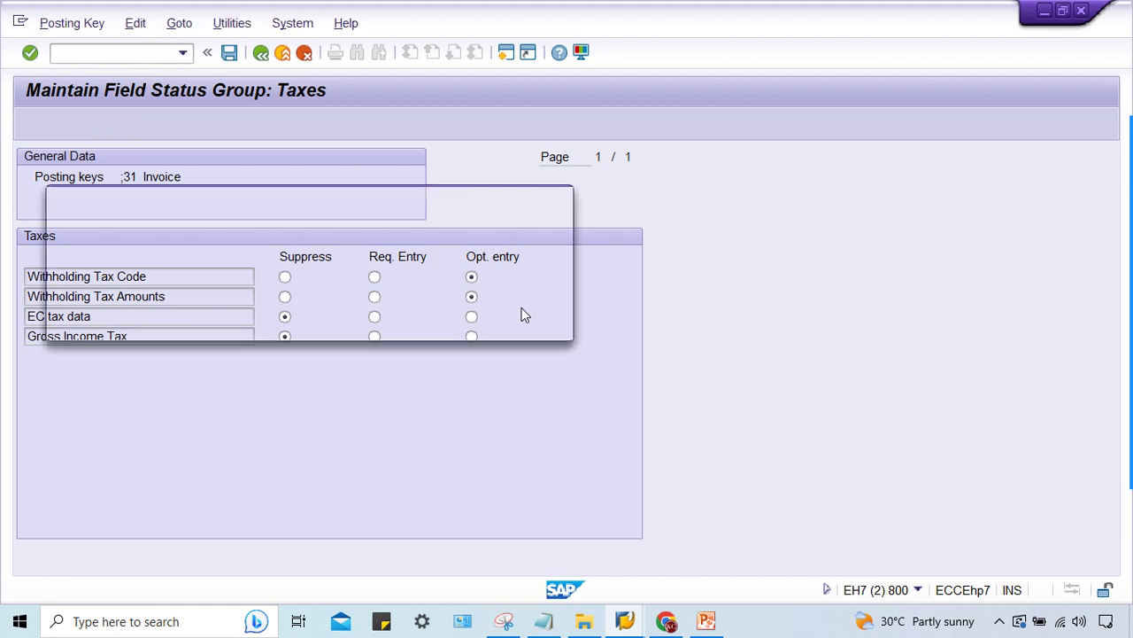
key(Return)
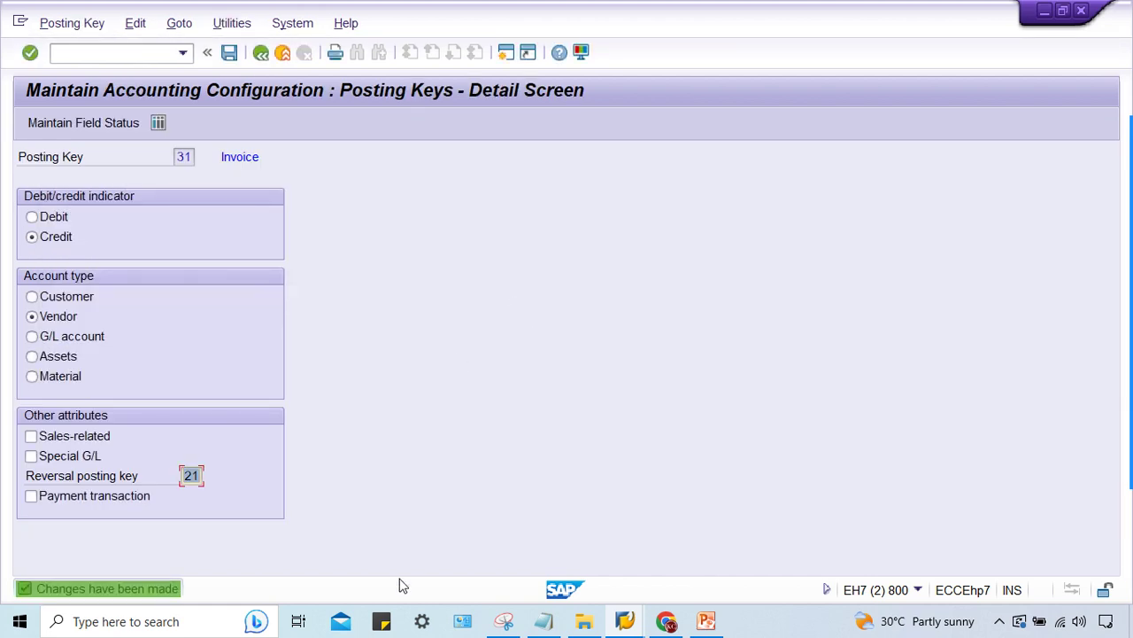
Switch back to the invoice window and restart FB60 with /n for a fresh entry.
click(624, 620)
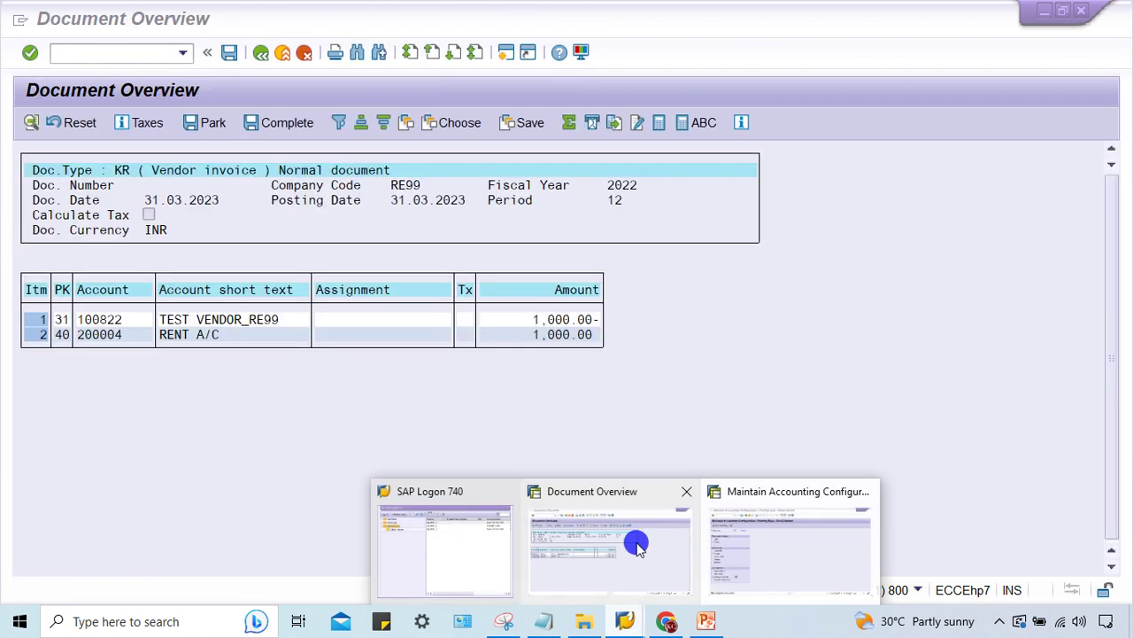
click(637, 538)
click(182, 54)
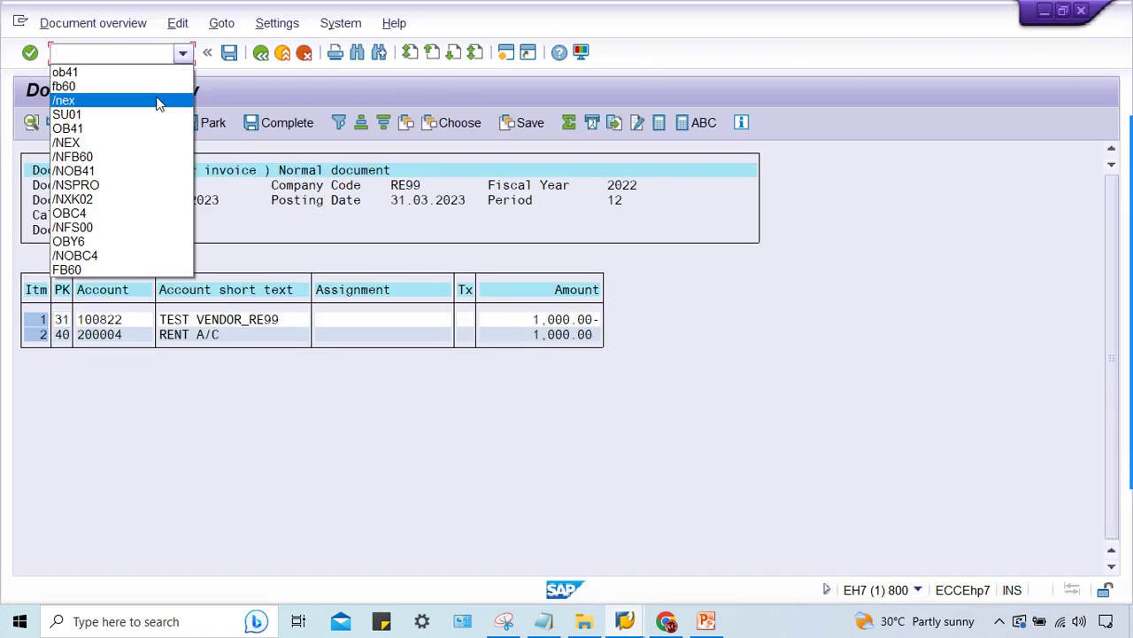
click(159, 87)
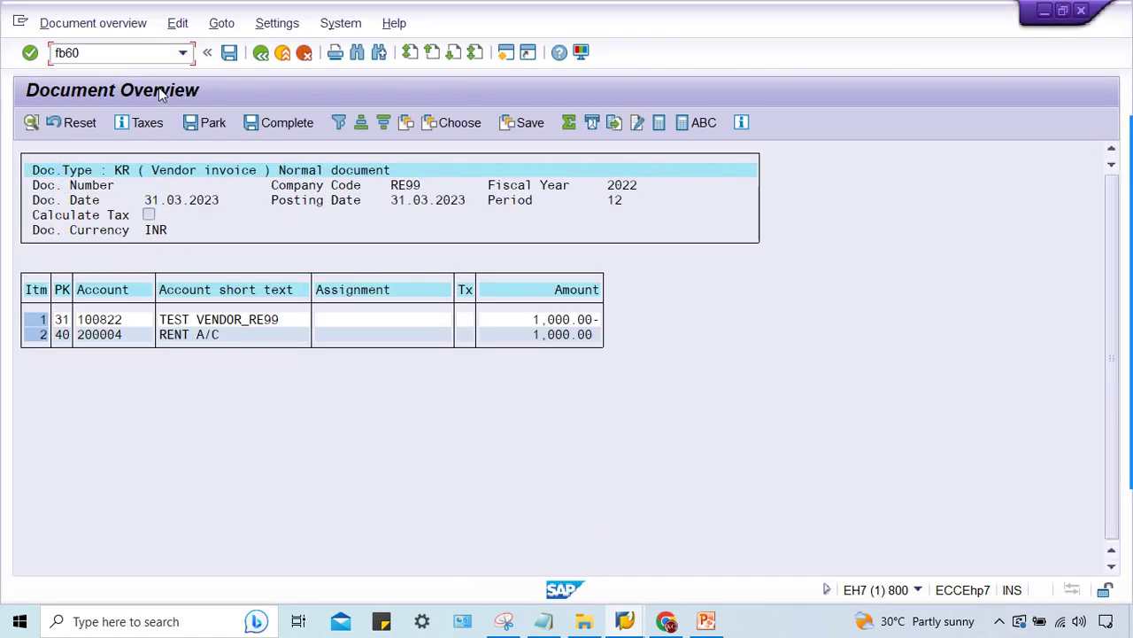
text(/n)
key(Return)
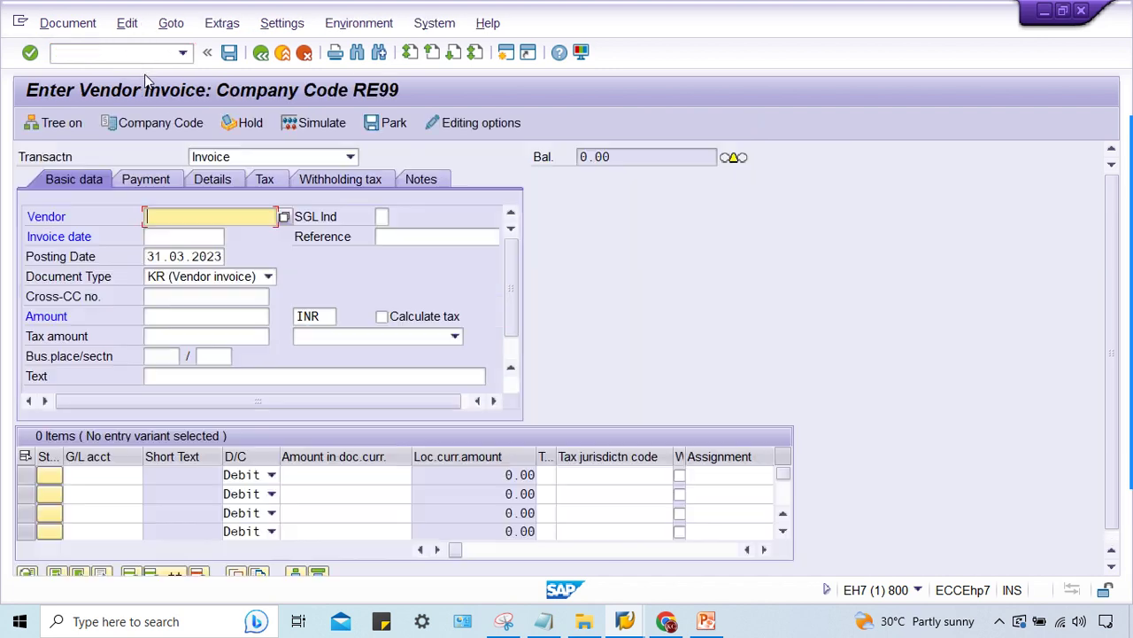
Enter vendor 100822, invoice date 31.03.2023 and amount 1000 from recent values.
click(184, 217)
click(184, 234)
click(184, 236)
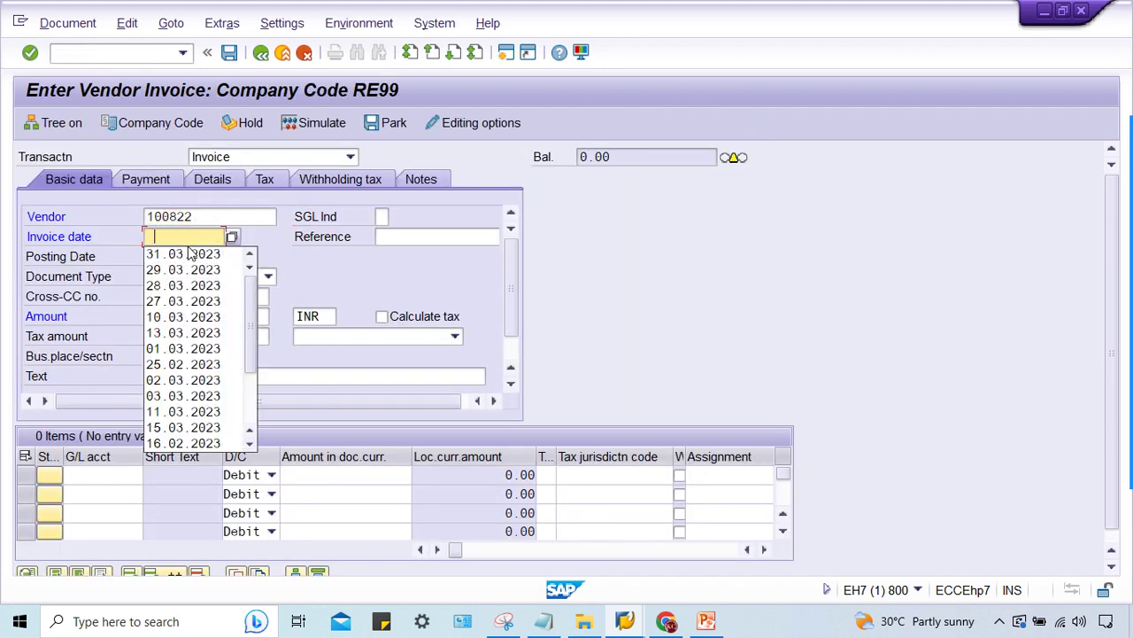
click(188, 253)
click(170, 316)
click(168, 329)
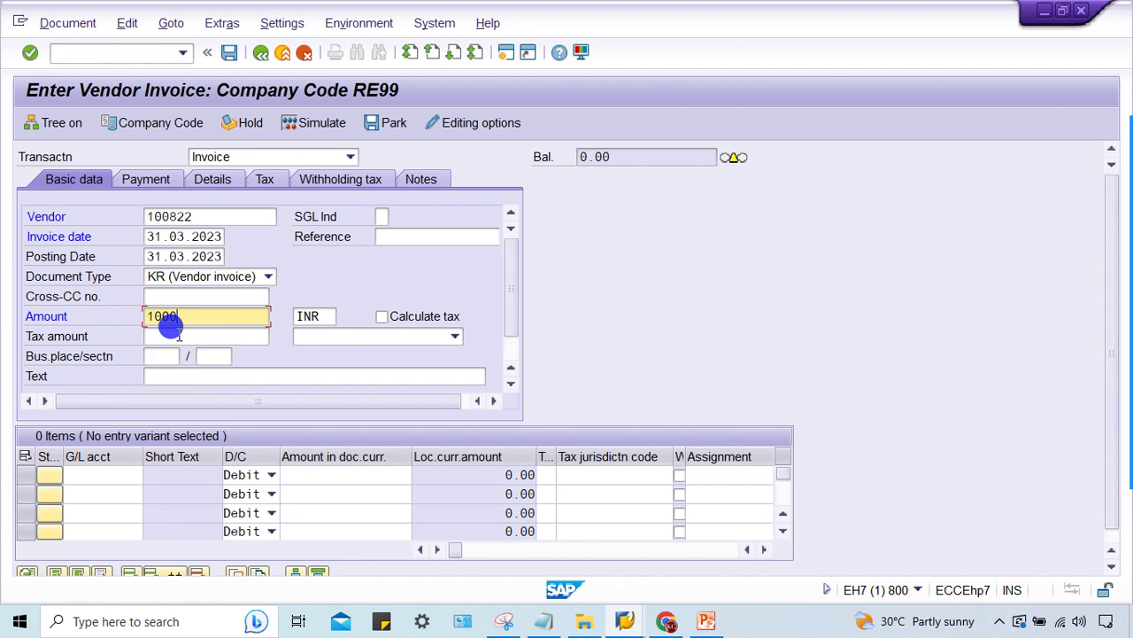
Add an item on G/L 200004 for 1000 with item text 'test'.
click(78, 475)
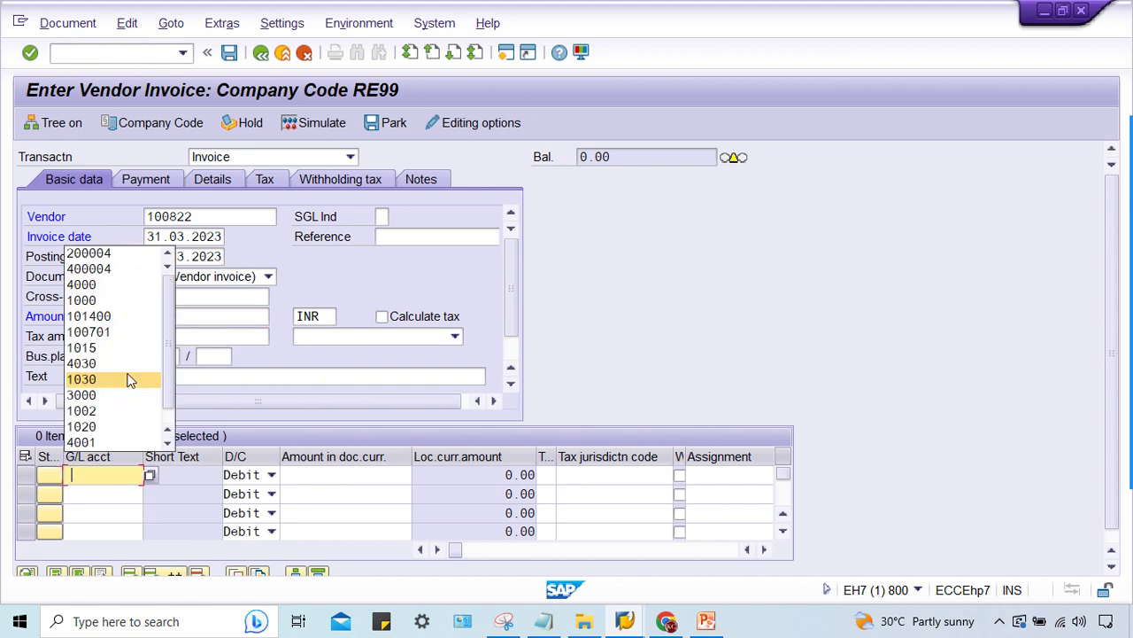
click(116, 254)
key(BackSpace)
click(394, 249)
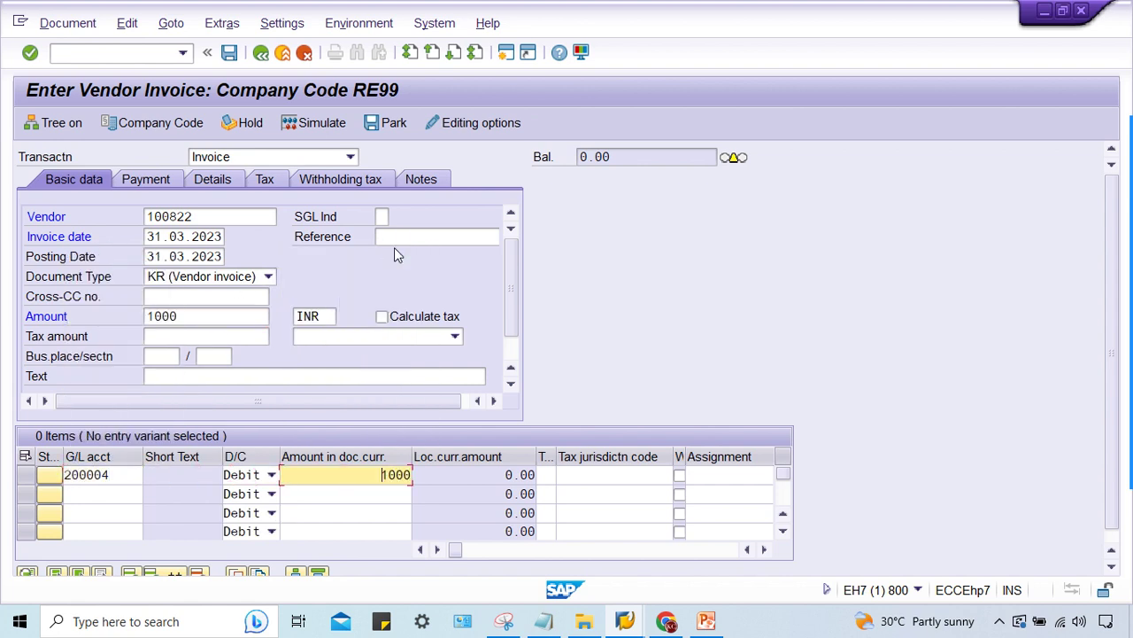
key(Return)
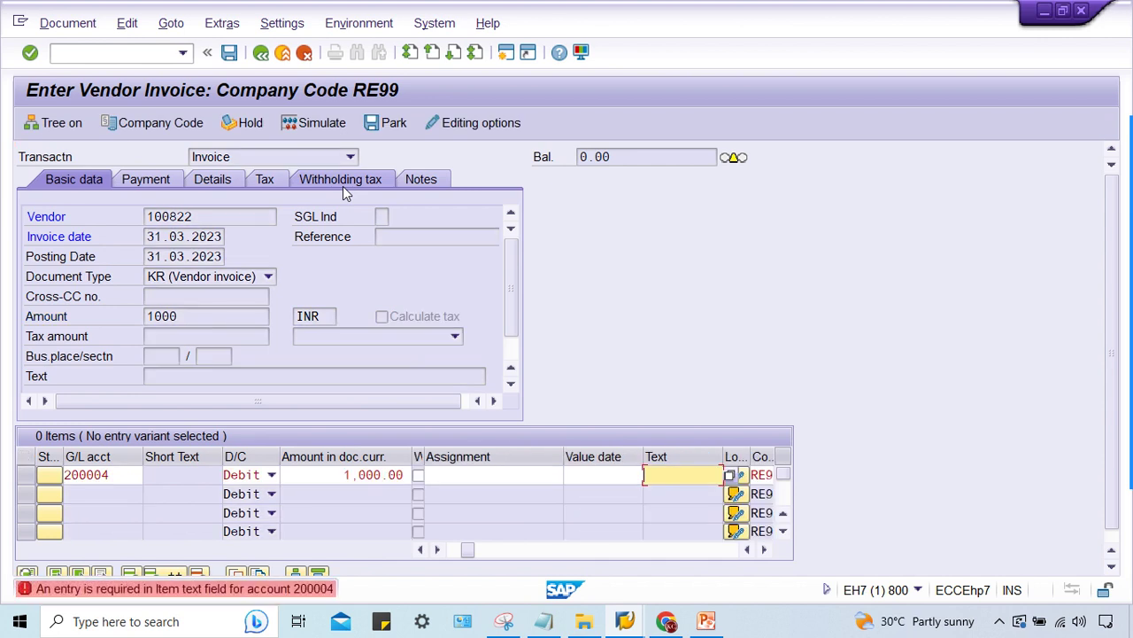
key(BackSpace)
click(663, 493)
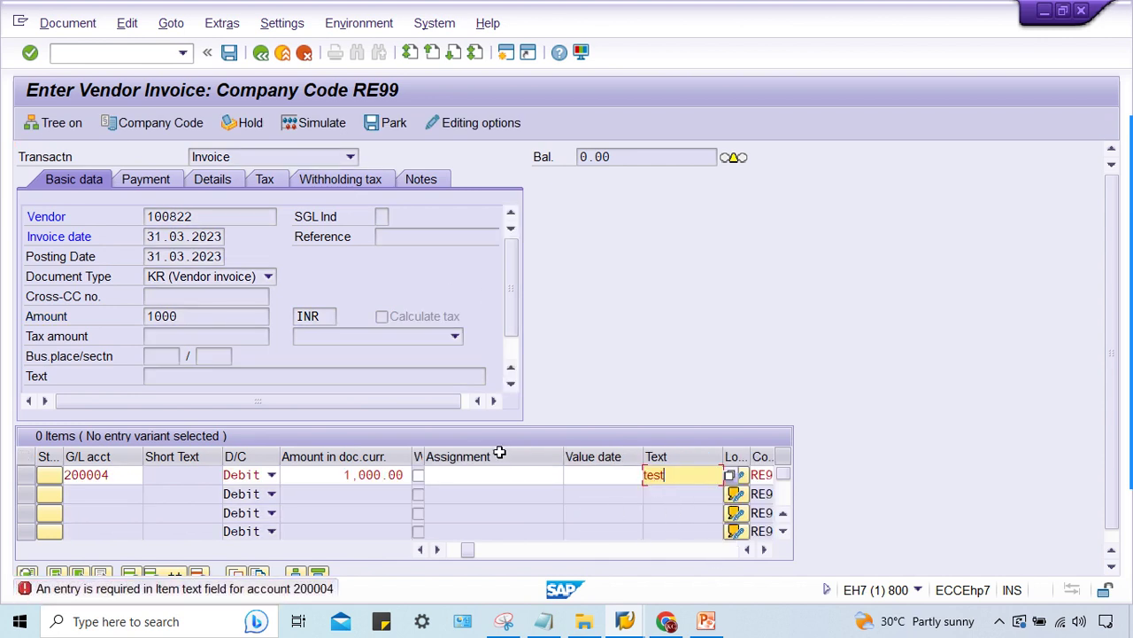
Check the withholding tax entry showing type R1, then simulate the invoice.
click(343, 179)
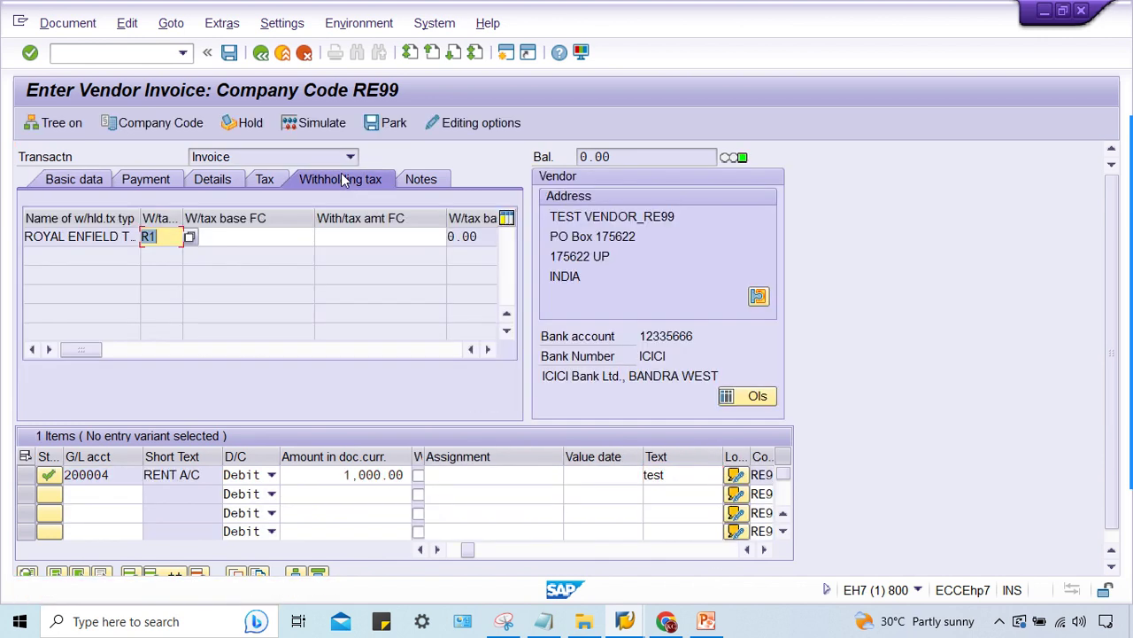
key(Tab)
key(Tab)
key(Tab)
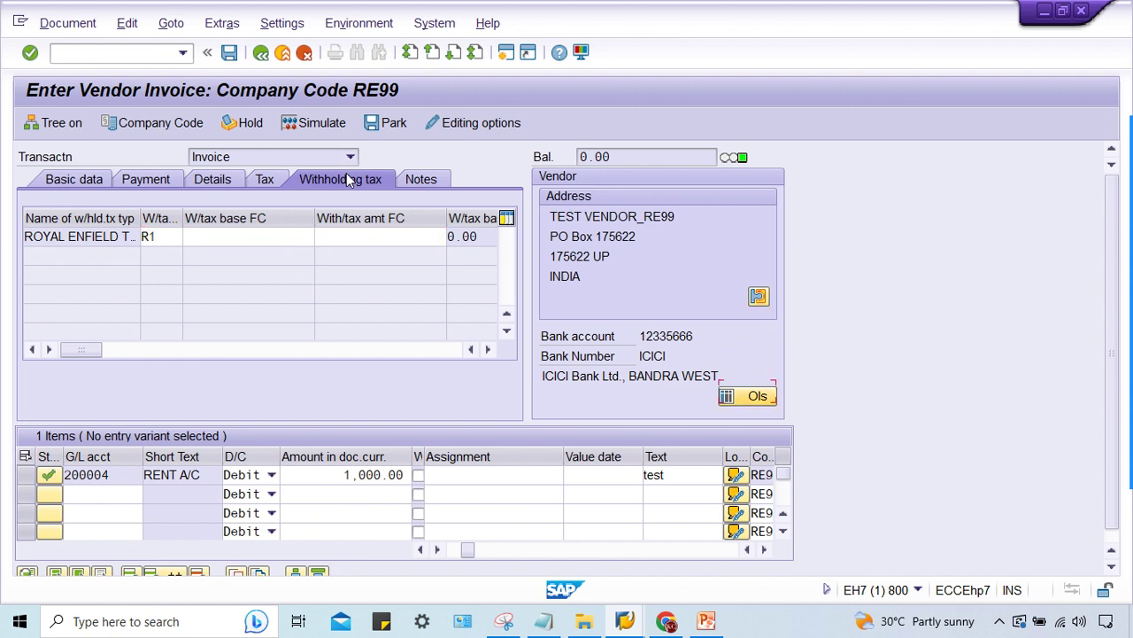
click(488, 349)
click(488, 349)
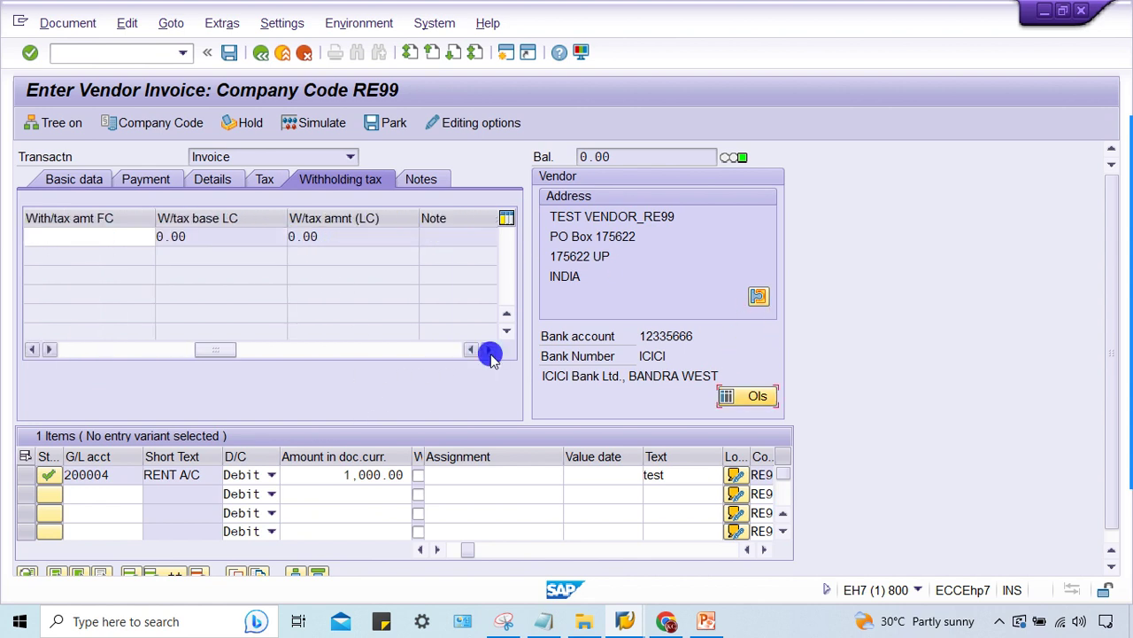
click(488, 349)
click(488, 349)
drag(445, 352, 78, 345)
click(241, 237)
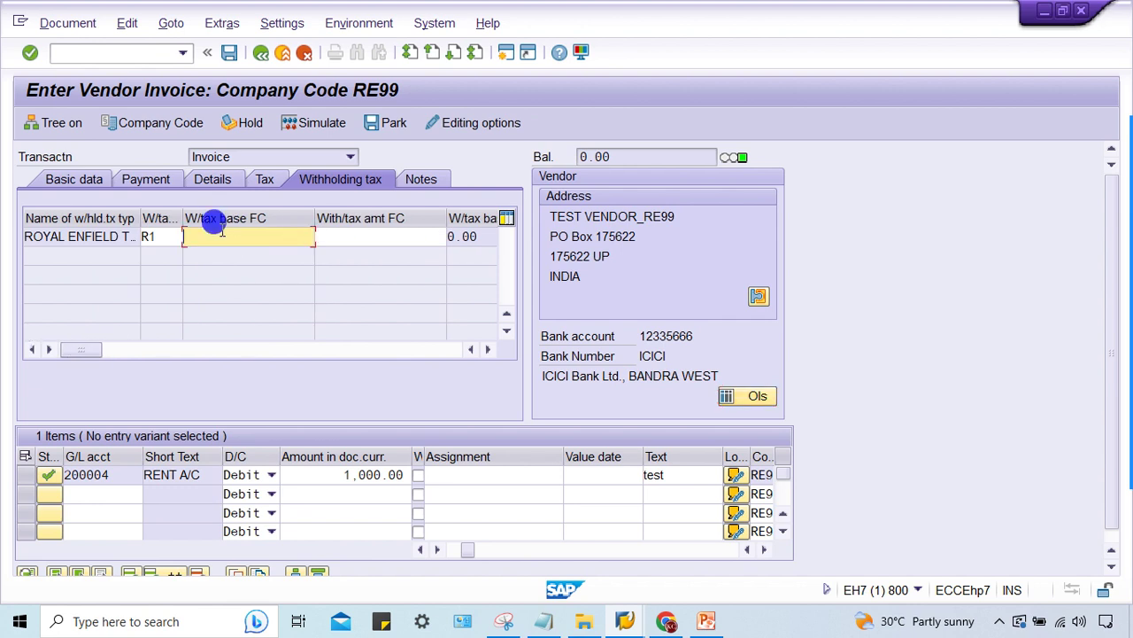
click(305, 122)
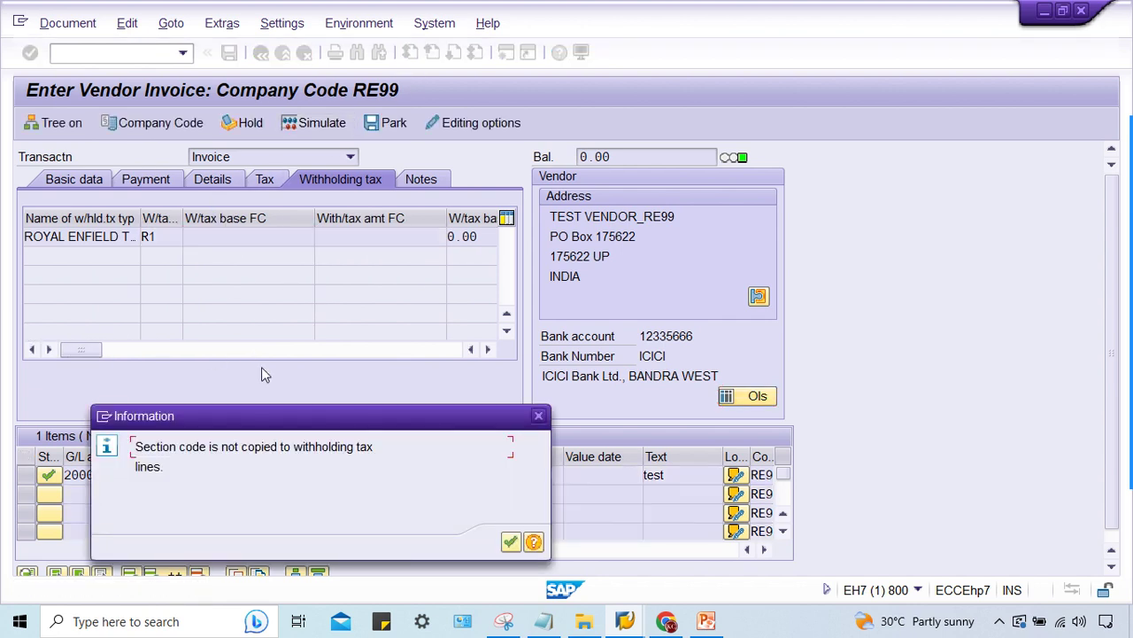
Dismiss the section code notice, review the 900.00 vendor and 100.00 TDS lines, and open help for error F5A047.
key(Return)
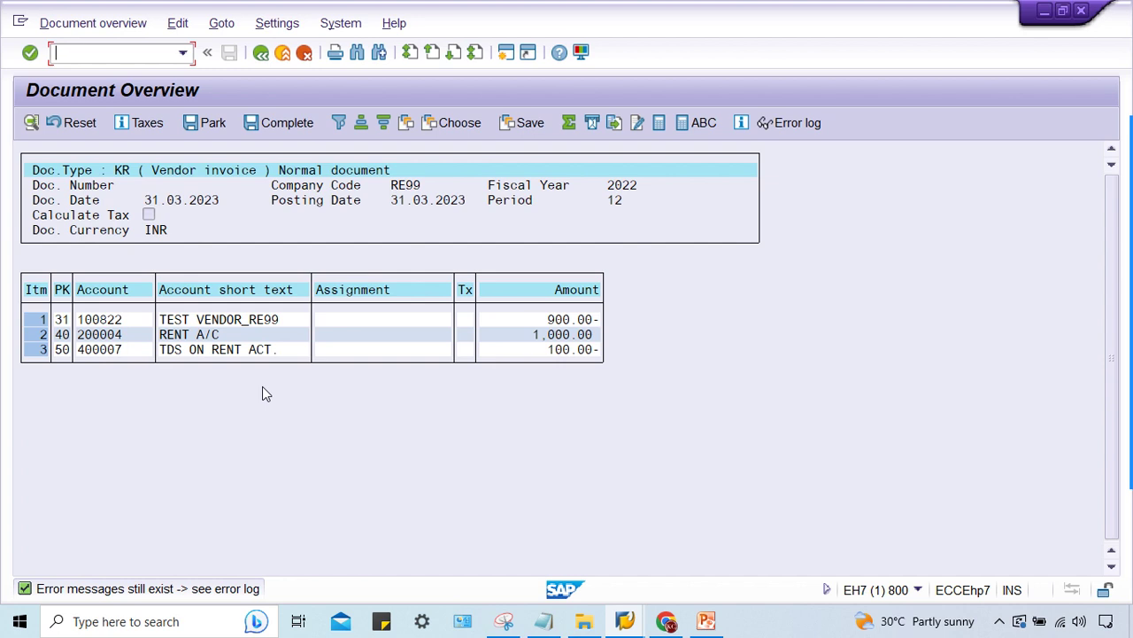
click(443, 414)
click(480, 412)
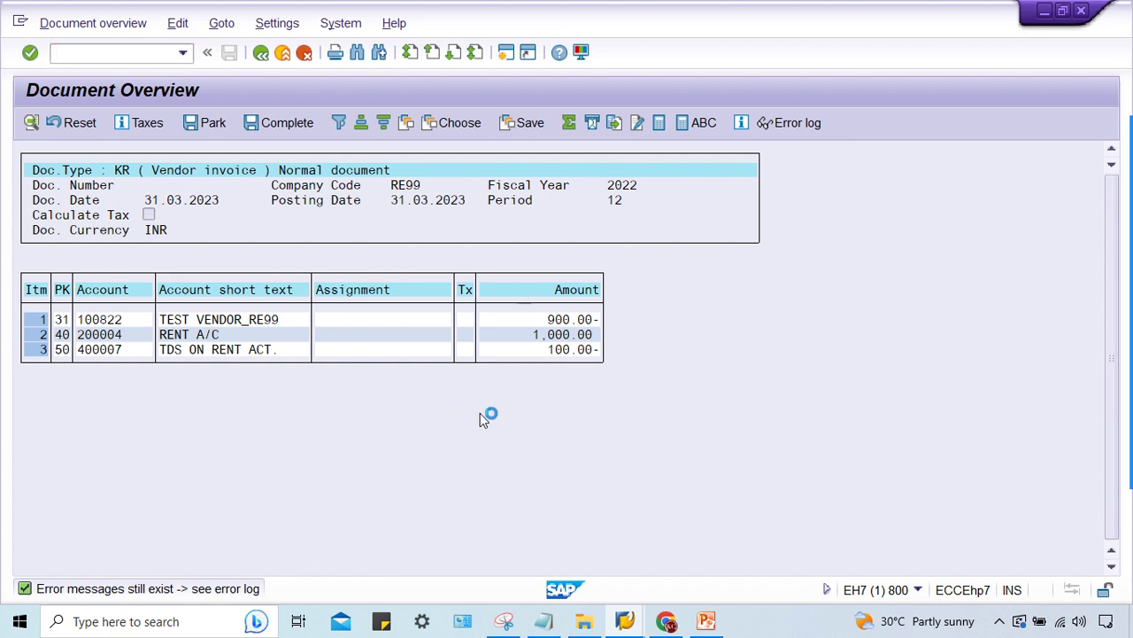
click(779, 126)
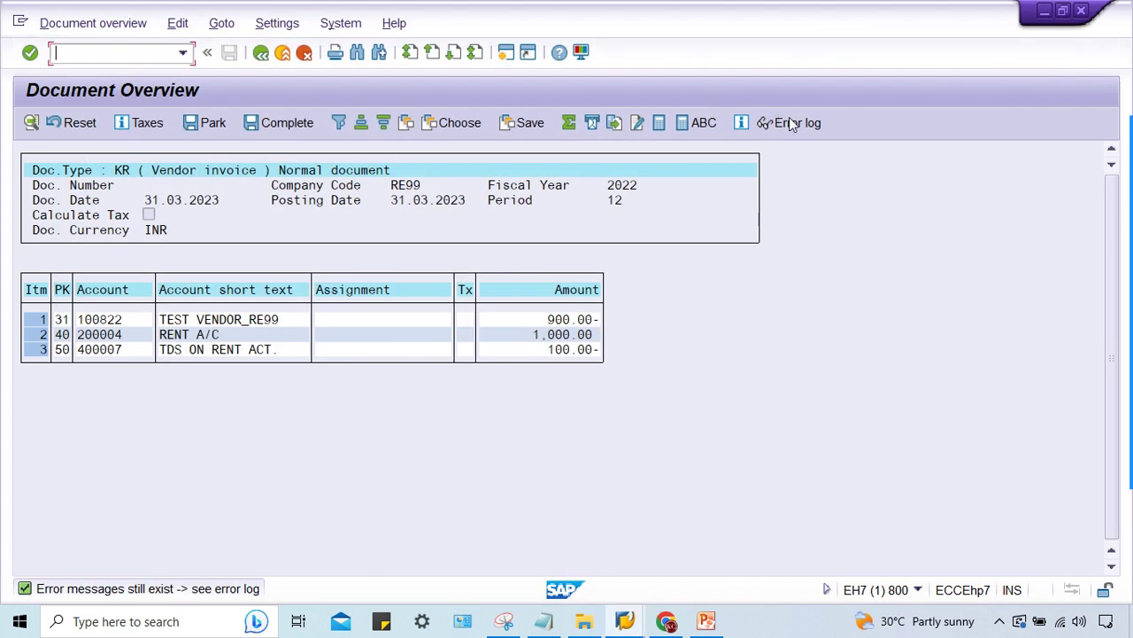
Check the error log's 'Item 003 must be corrected' message, then close the log.
click(792, 119)
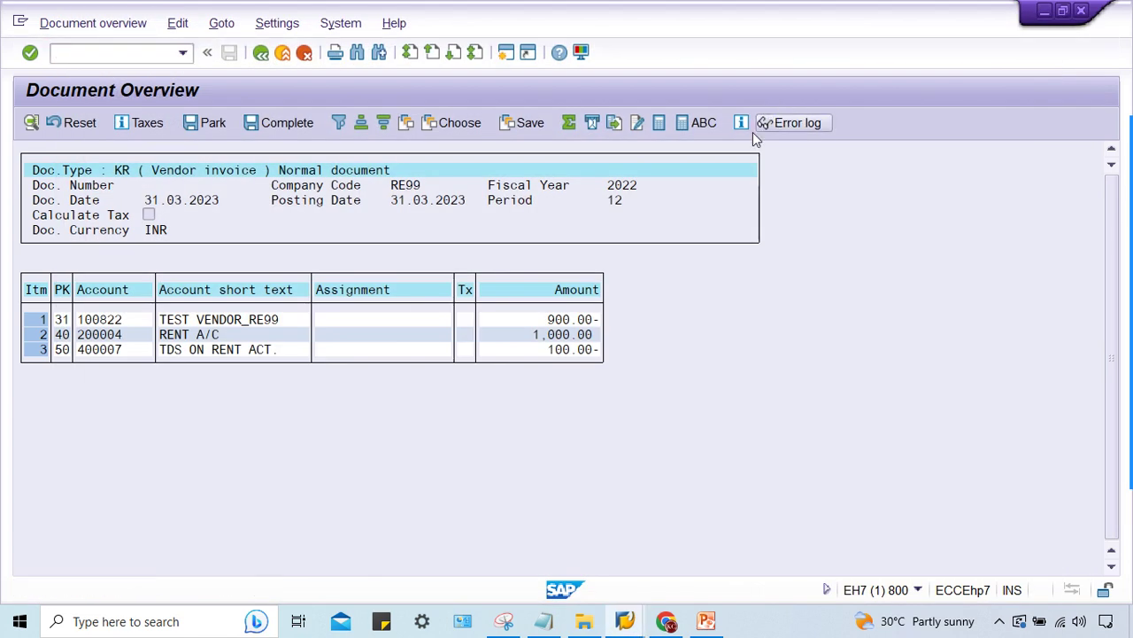
click(248, 366)
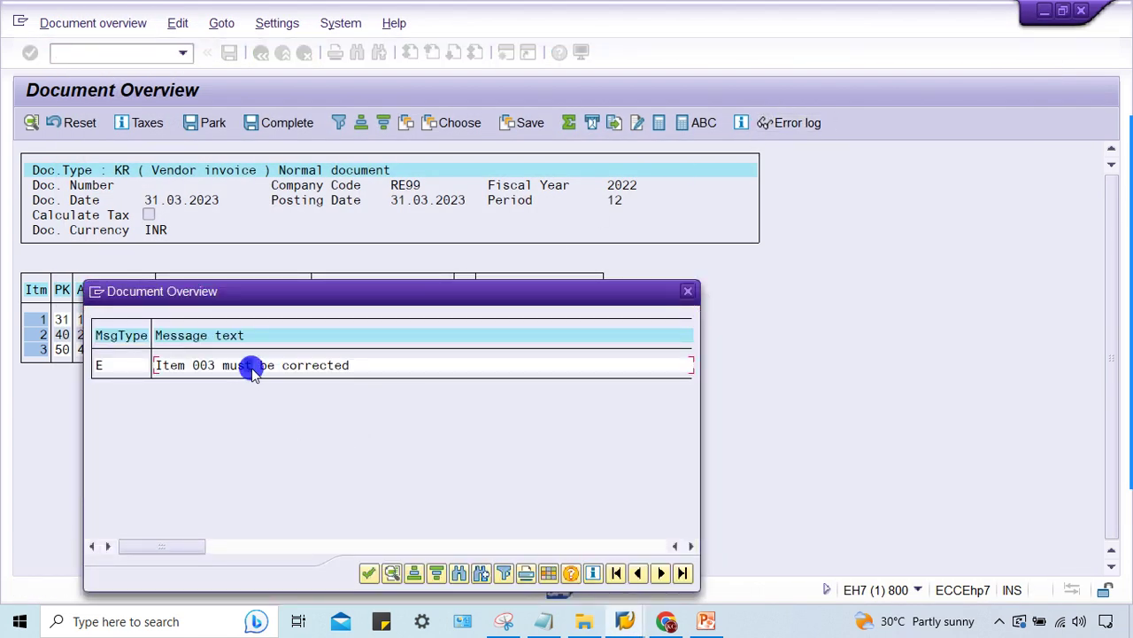
click(688, 292)
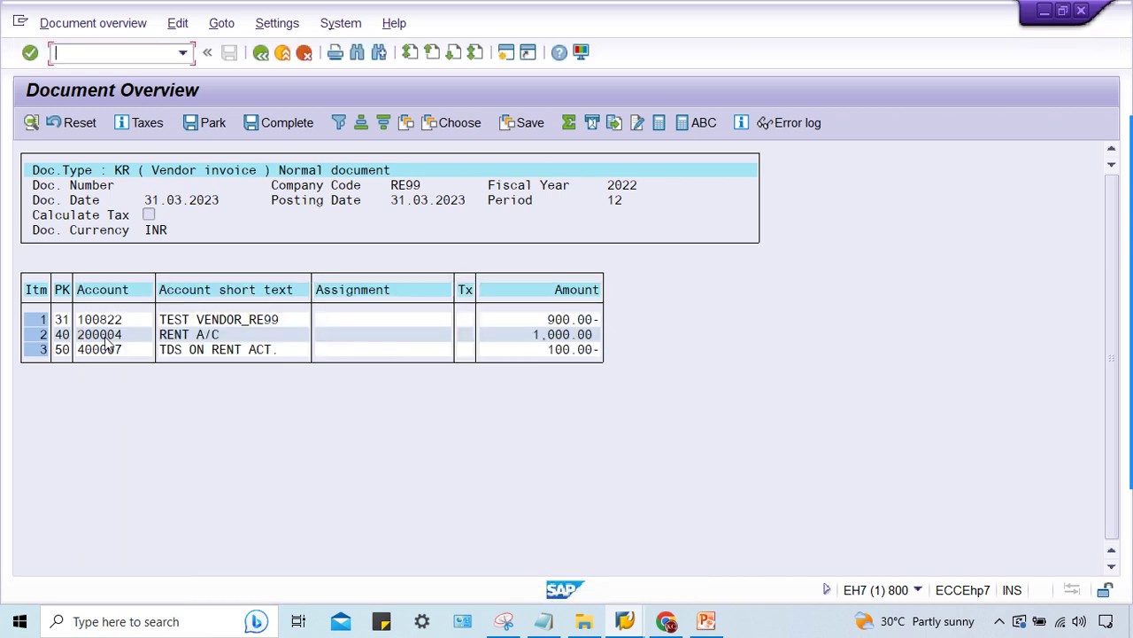
Enter item text TEST on the 400007 TDS line (item 3) and return to the Document Overview.
double_click(37, 350)
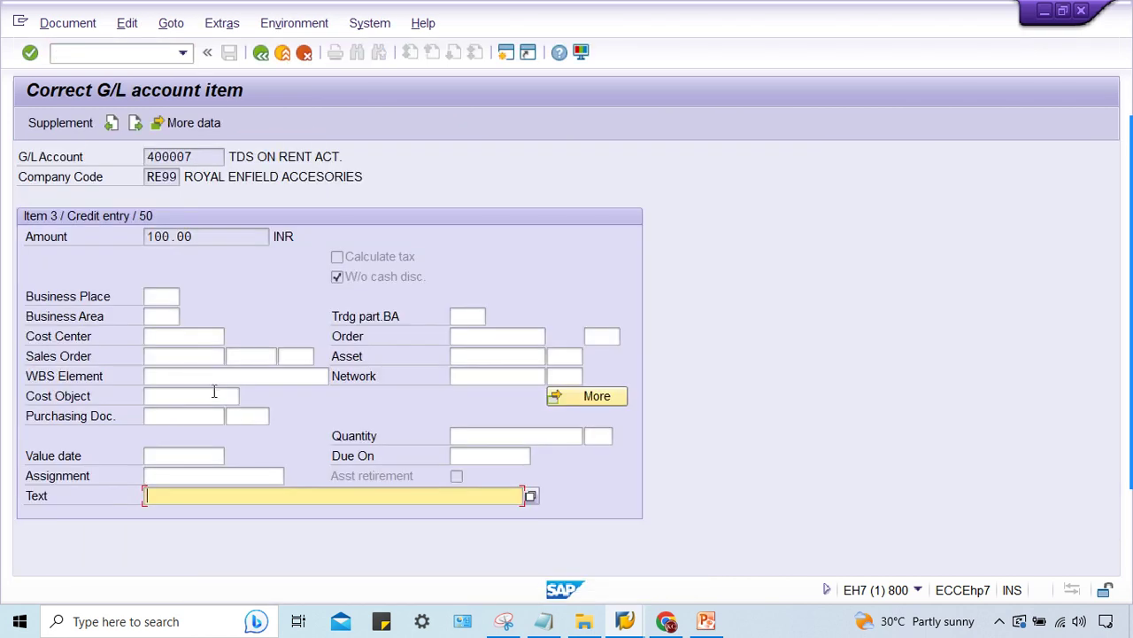
click(181, 475)
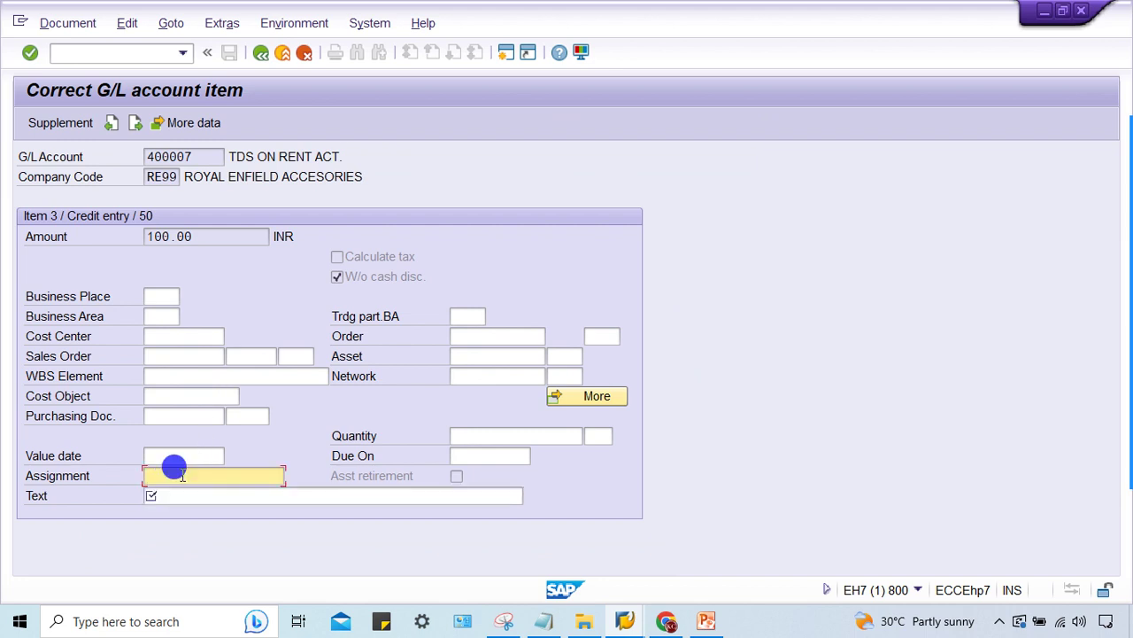
click(181, 496)
click(184, 476)
click(182, 494)
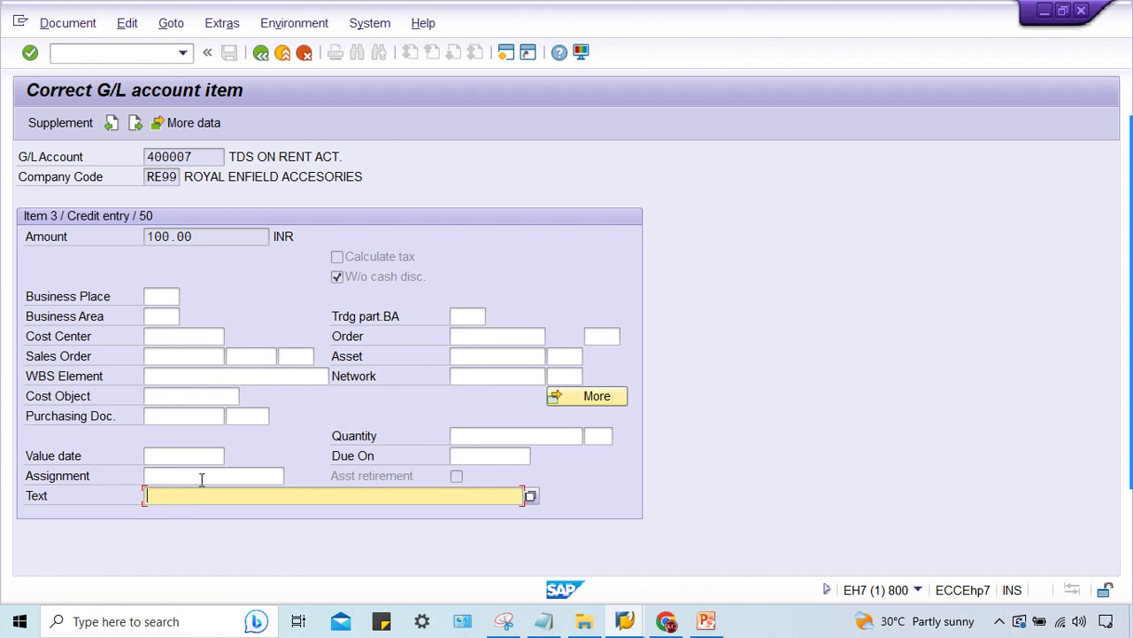
click(192, 472)
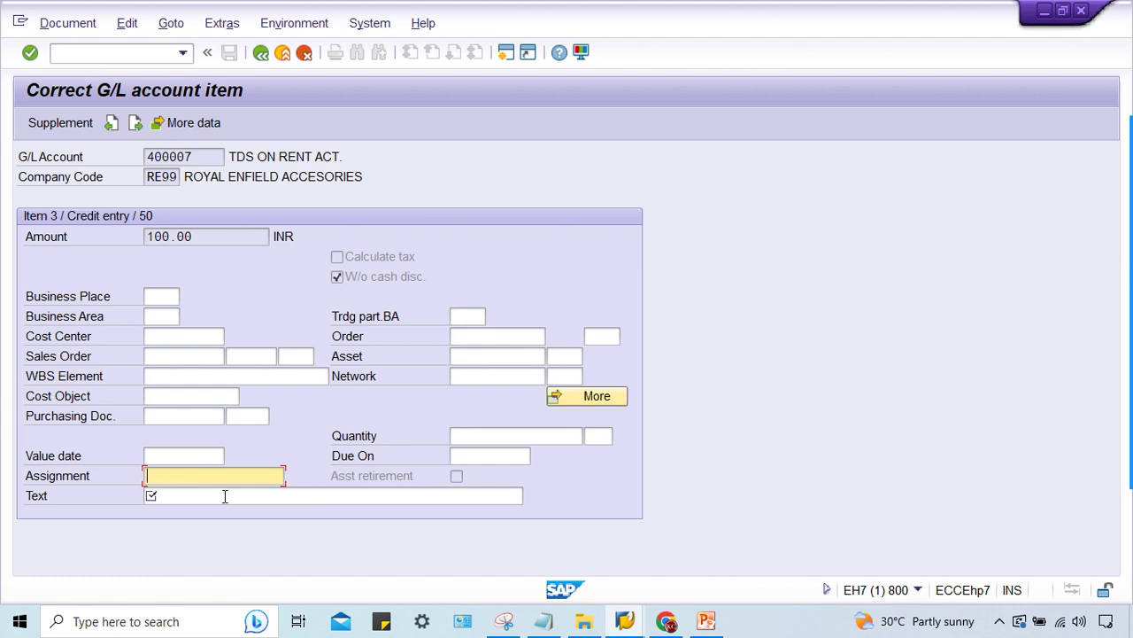
click(220, 496)
text(test)
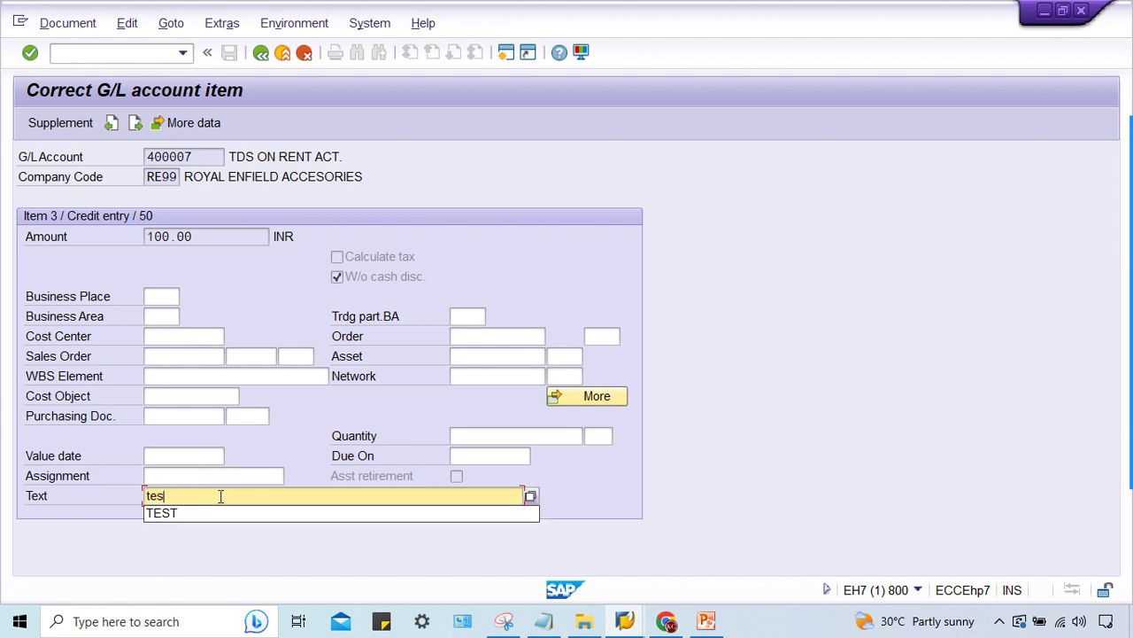
click(196, 517)
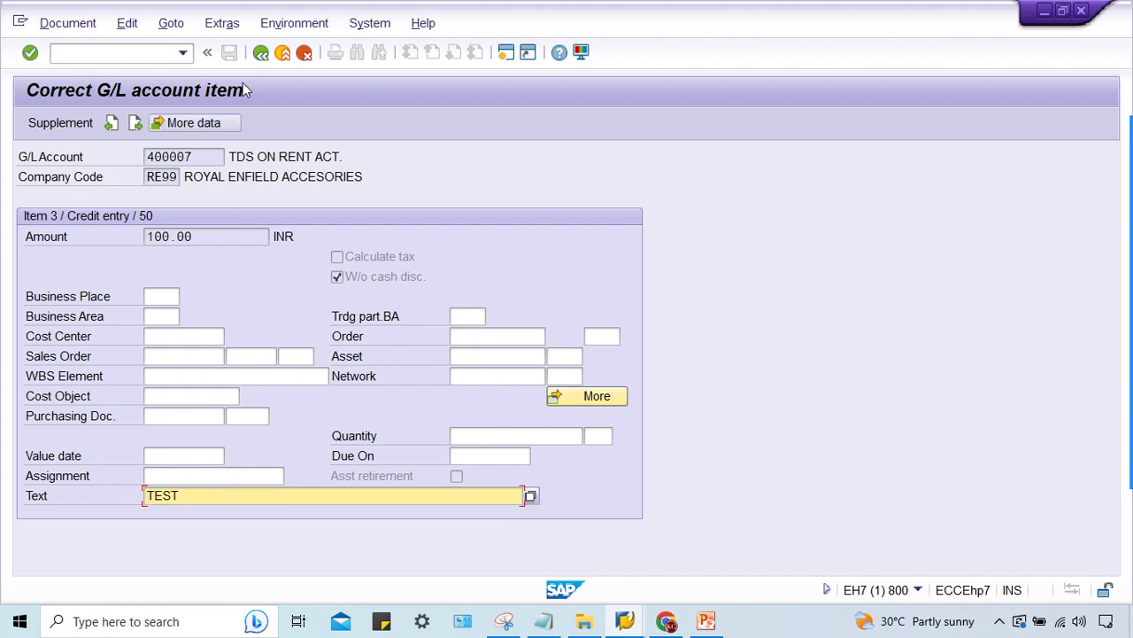
click(261, 53)
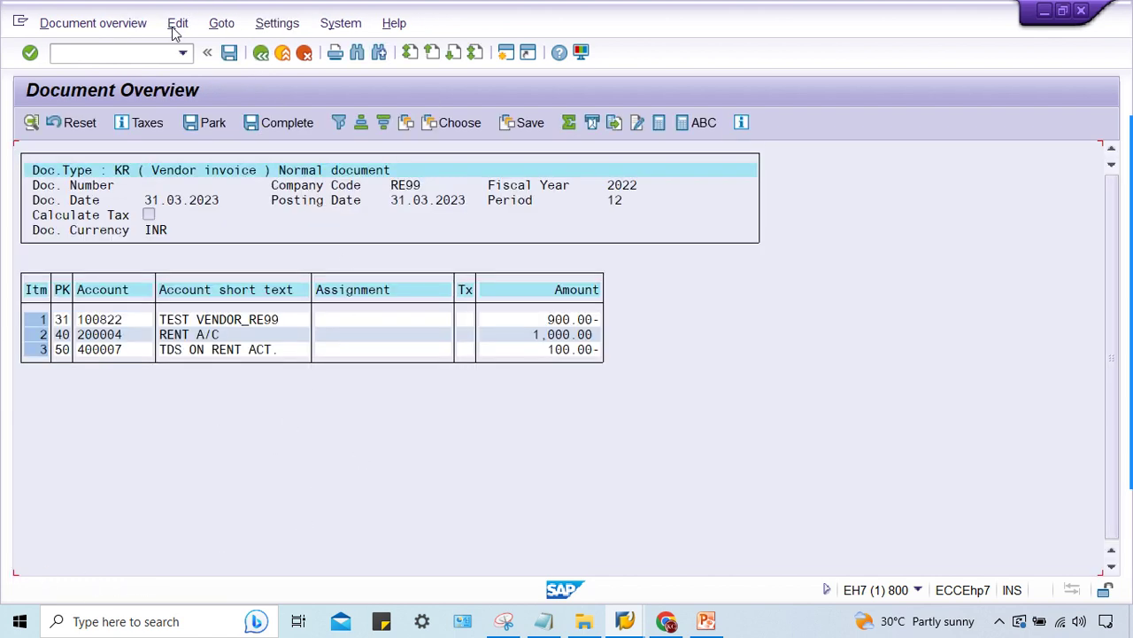
Post the RE99 invoice with vendor 900.00, rent 1,000.00 and TDS 100.00 lines.
key(ctrl+s)
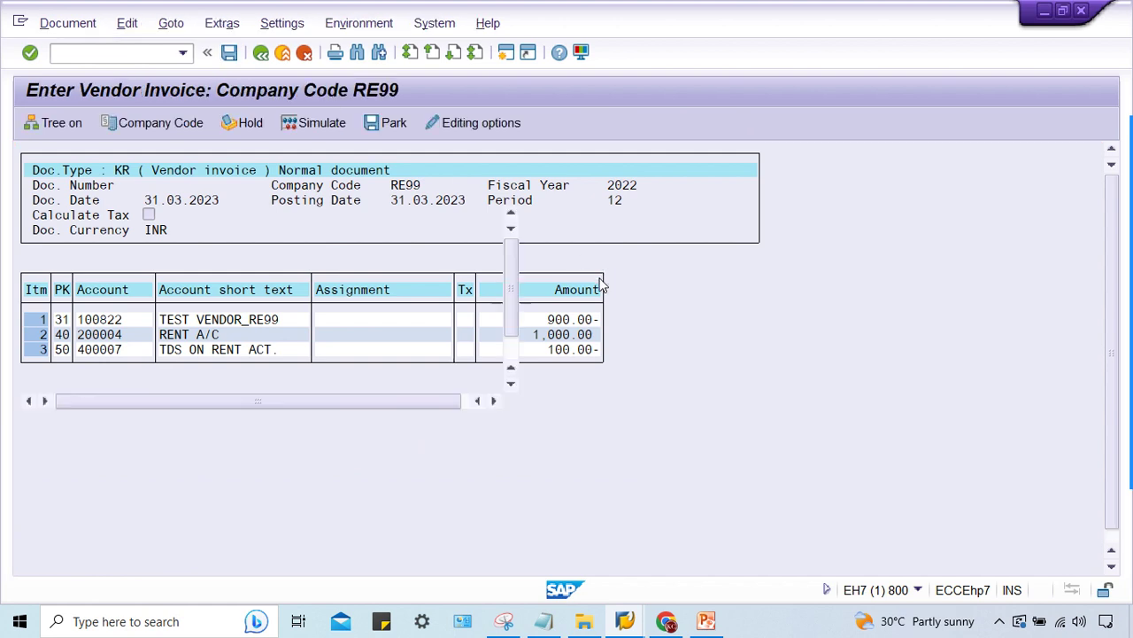